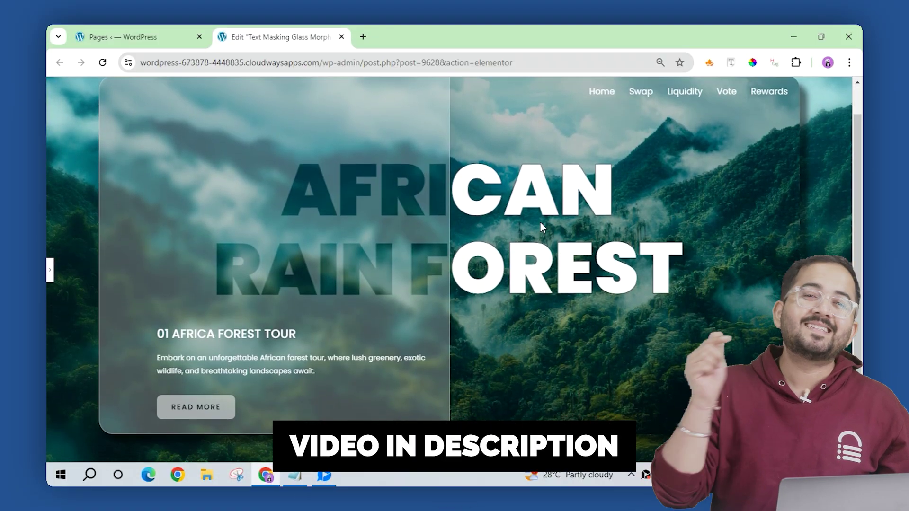
Scroll through the finished MARINE demo page and reload it.
{"action": "scroll", "coordinate": [540, 222], "scroll_direction": "up", "scroll_amount": 1}
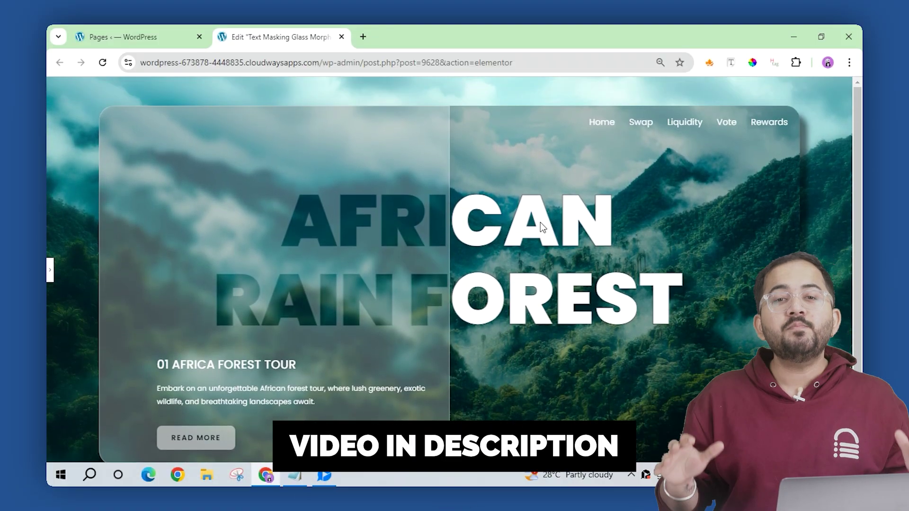
{"action": "scroll", "coordinate": [541, 223], "scroll_direction": "down", "scroll_amount": 1}
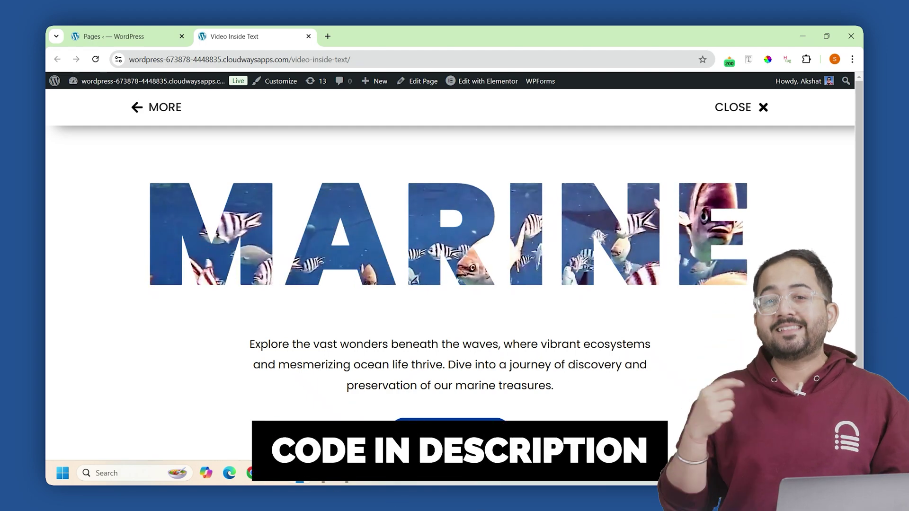
{"action": "left_click", "coordinate": [95, 59]}
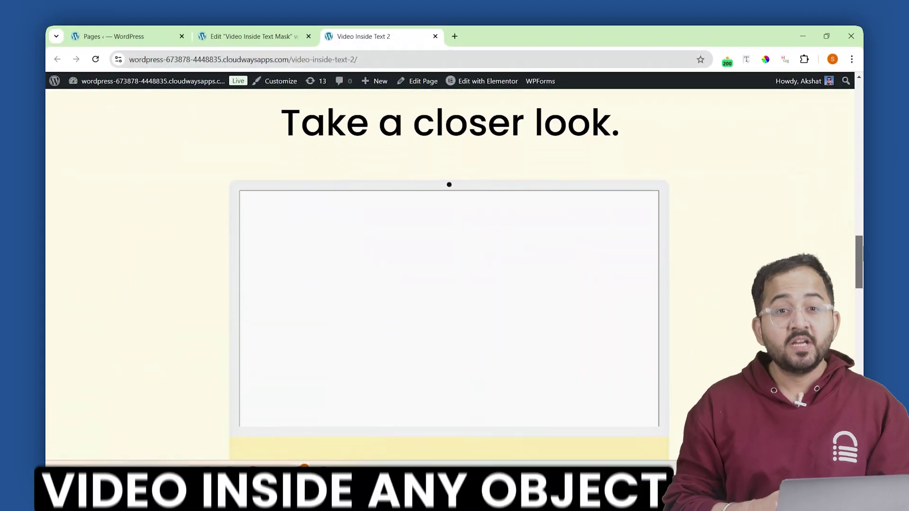
{"action": "scroll", "coordinate": [450, 284], "scroll_direction": "down", "scroll_amount": 1}
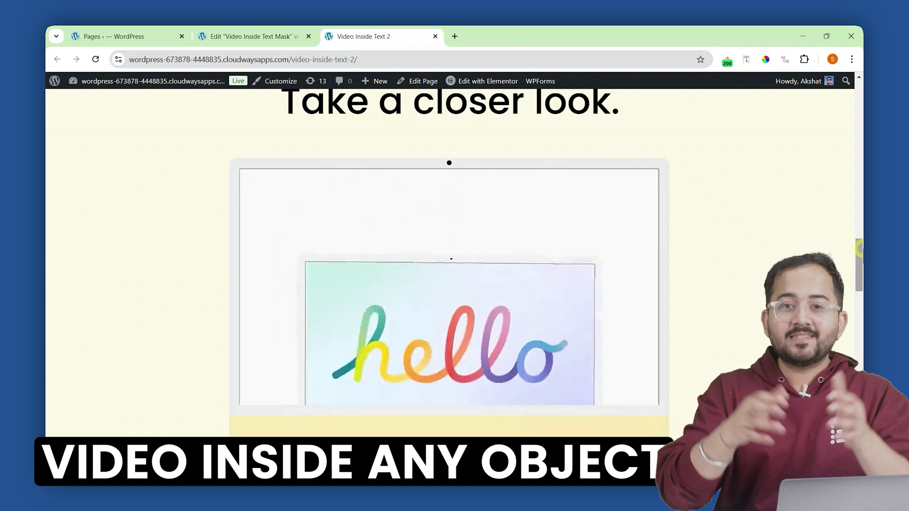
{"action": "scroll", "coordinate": [450, 260], "scroll_direction": "down", "scroll_amount": 2}
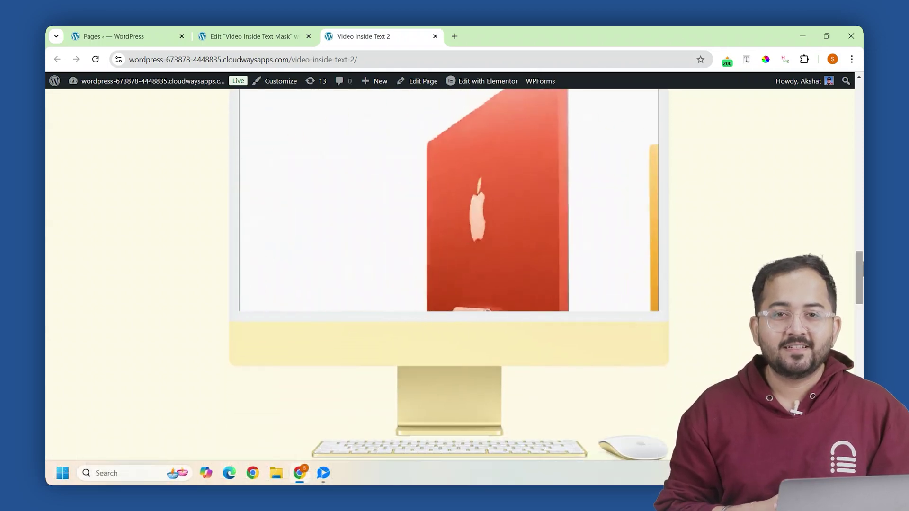
{"action": "left_click_drag", "start_coordinate": [859, 277], "coordinate": [859, 381]}
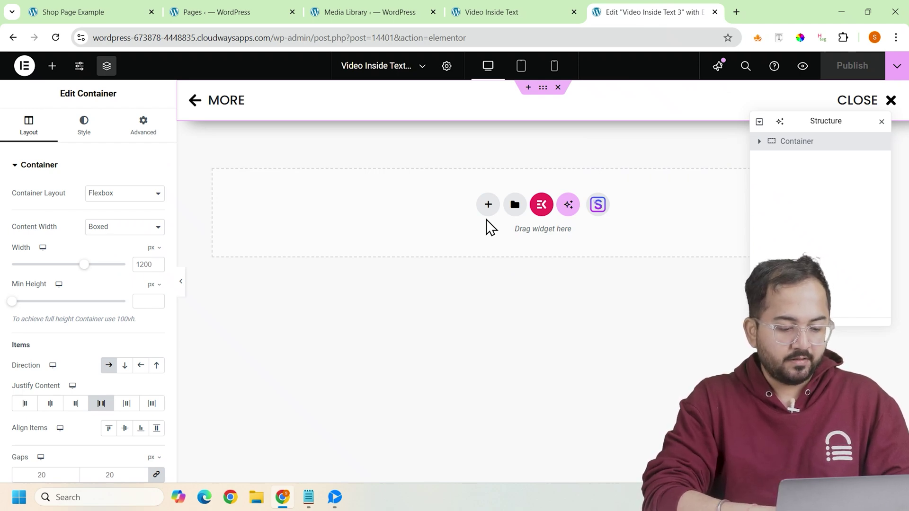
Add a single-column flexbox container set to Full Width with a 100 vh minimum height.
{"action": "left_click", "coordinate": [488, 208]}
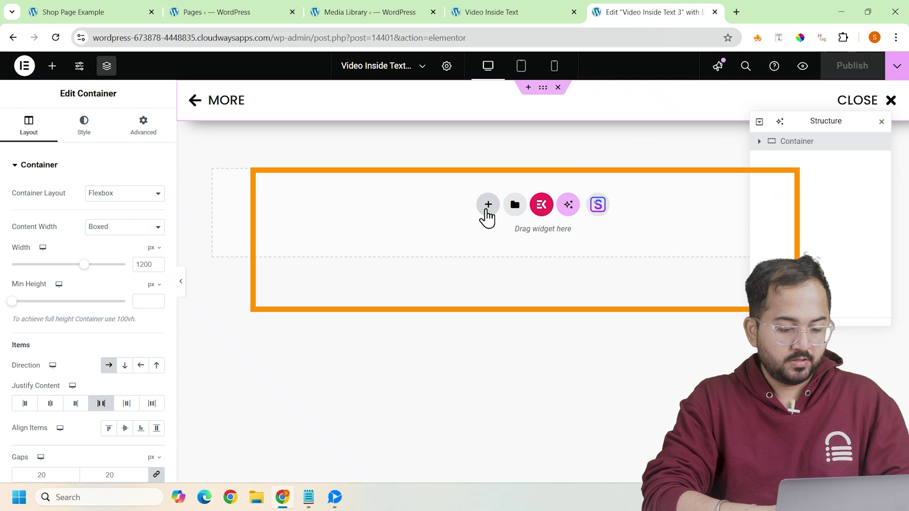
{"action": "left_click", "coordinate": [493, 251]}
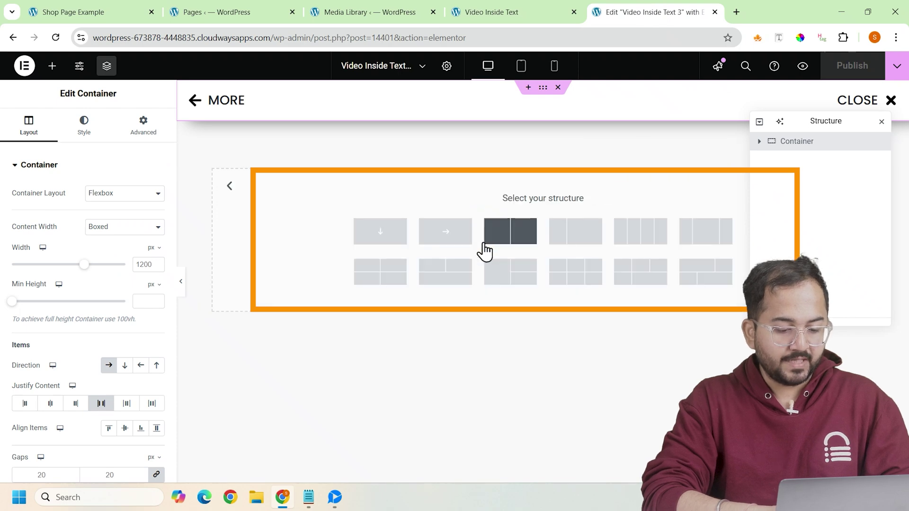
{"action": "left_click", "coordinate": [393, 241]}
{"action": "left_click", "coordinate": [128, 229]}
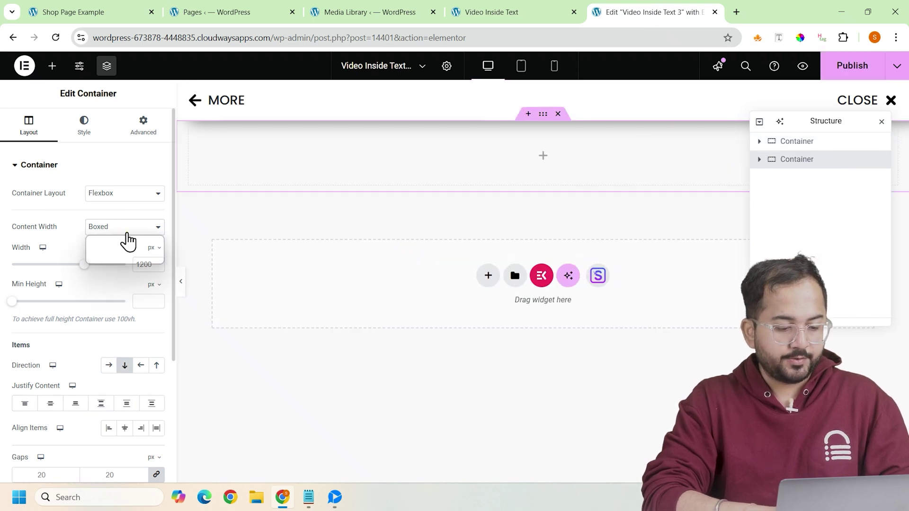
{"action": "left_click", "coordinate": [127, 258]}
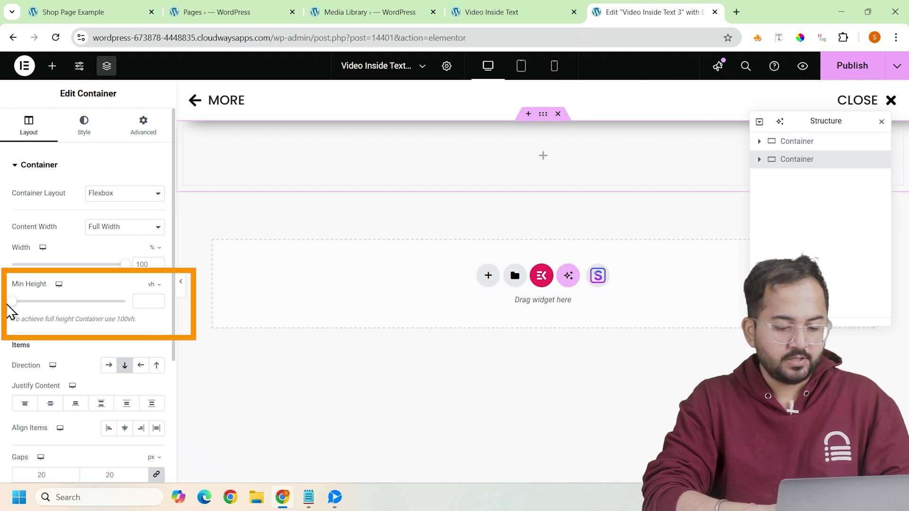
{"action": "left_click_drag", "start_coordinate": [12, 302], "coordinate": [119, 303]}
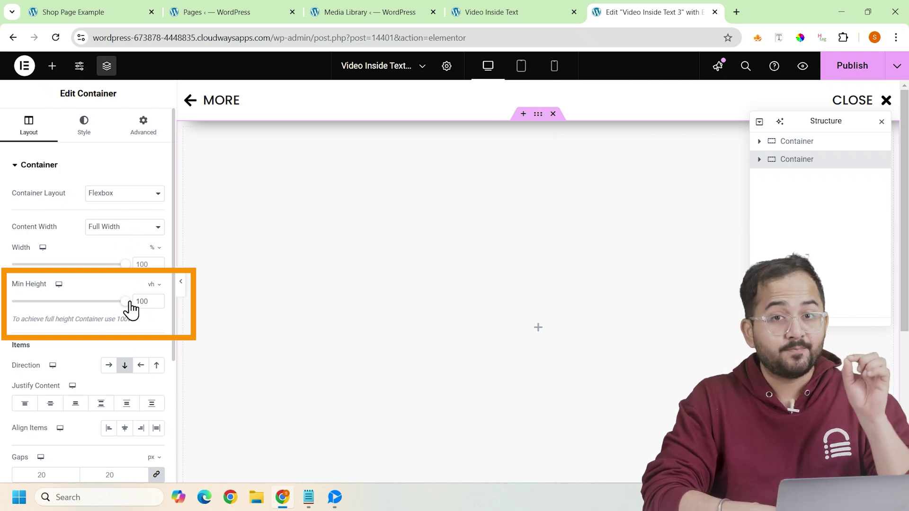
{"action": "scroll", "coordinate": [126, 318], "scroll_direction": "down", "scroll_amount": 3}
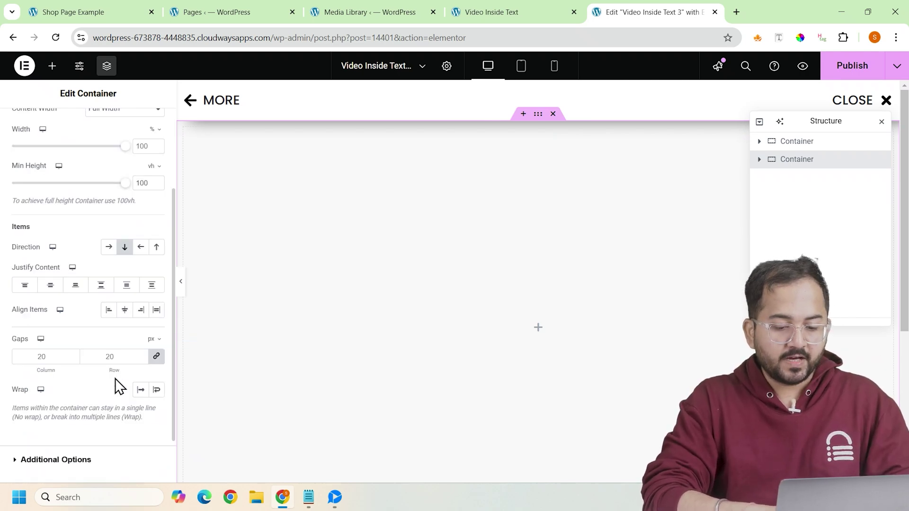
{"action": "scroll", "coordinate": [102, 128], "scroll_direction": "up", "scroll_amount": 3}
Set the container background to Video using the fish video's URL from the Media Library.
{"action": "left_click", "coordinate": [90, 132]}
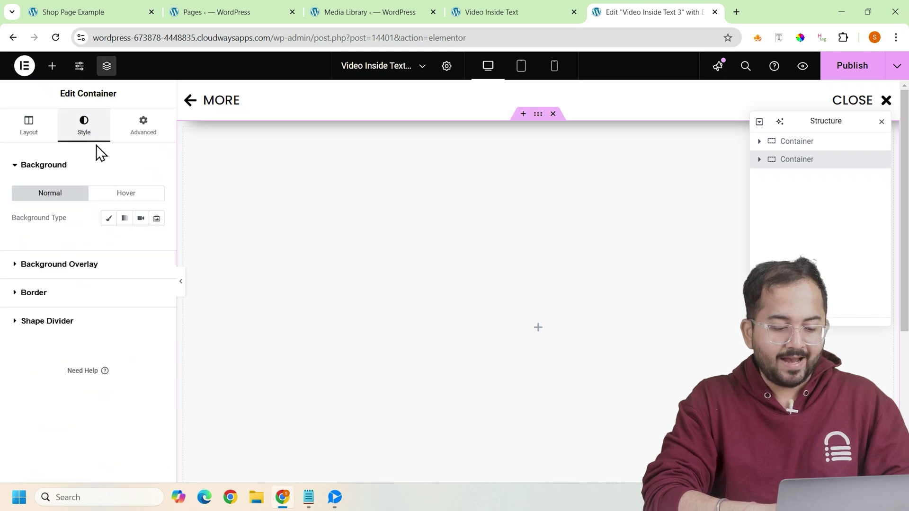
{"action": "left_click", "coordinate": [141, 219]}
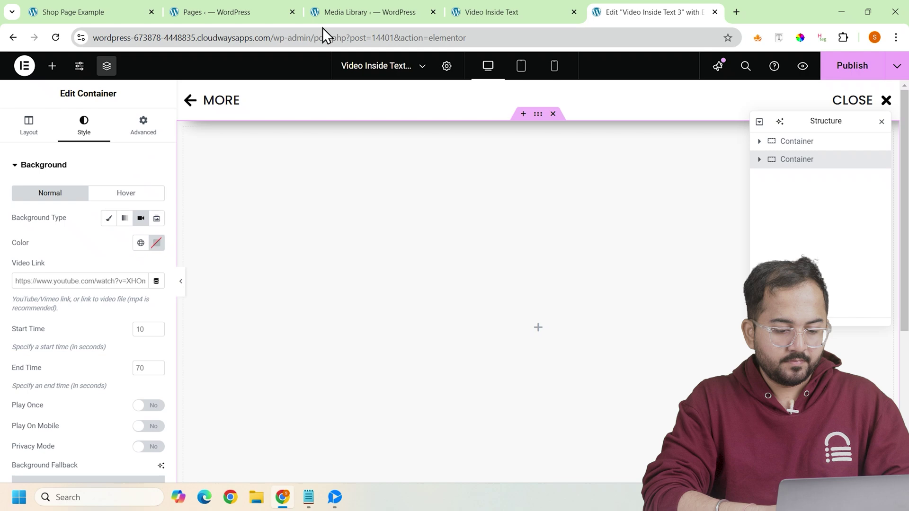
{"action": "left_click", "coordinate": [343, 18]}
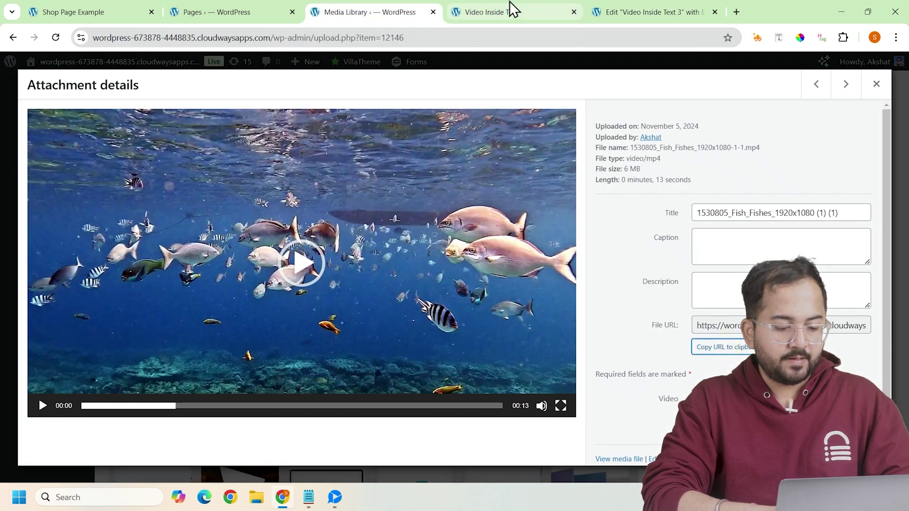
{"action": "left_click", "coordinate": [664, 3]}
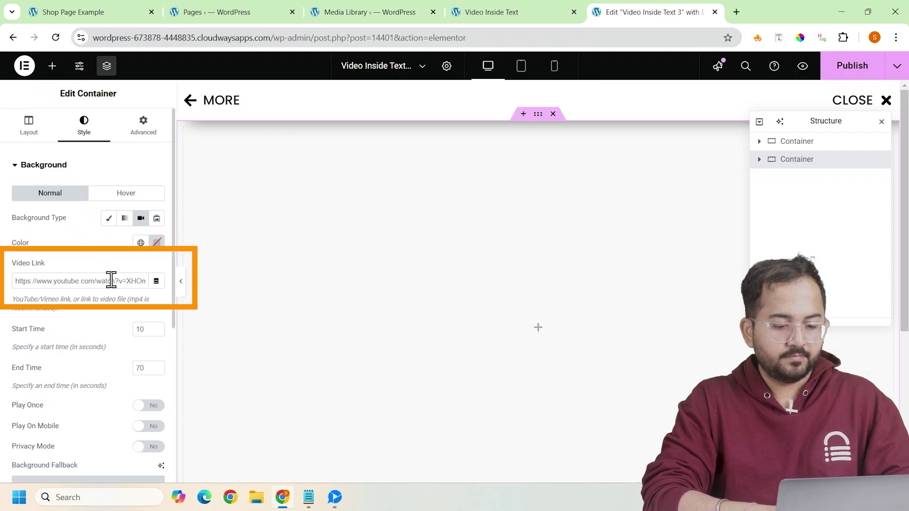
{"action": "key", "text": "ctrl+v"}
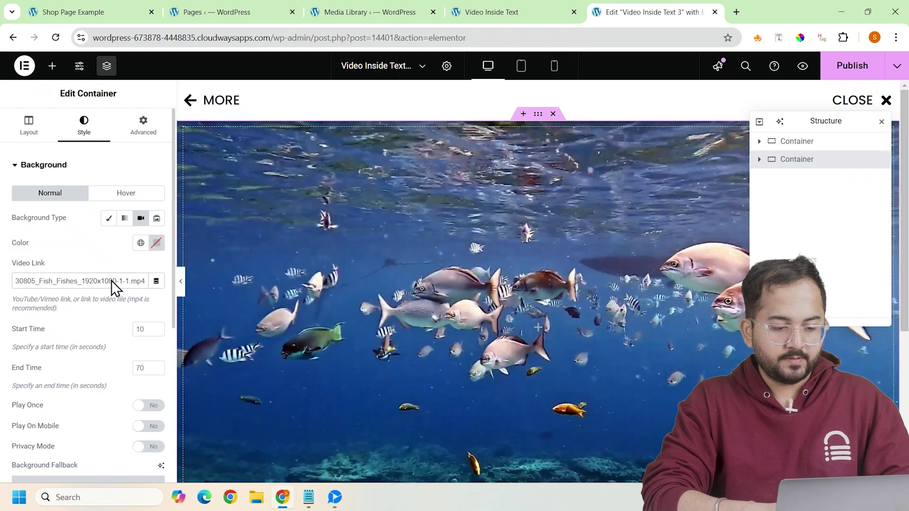
Set the container's top margin to -90 px.
{"action": "left_click", "coordinate": [141, 134]}
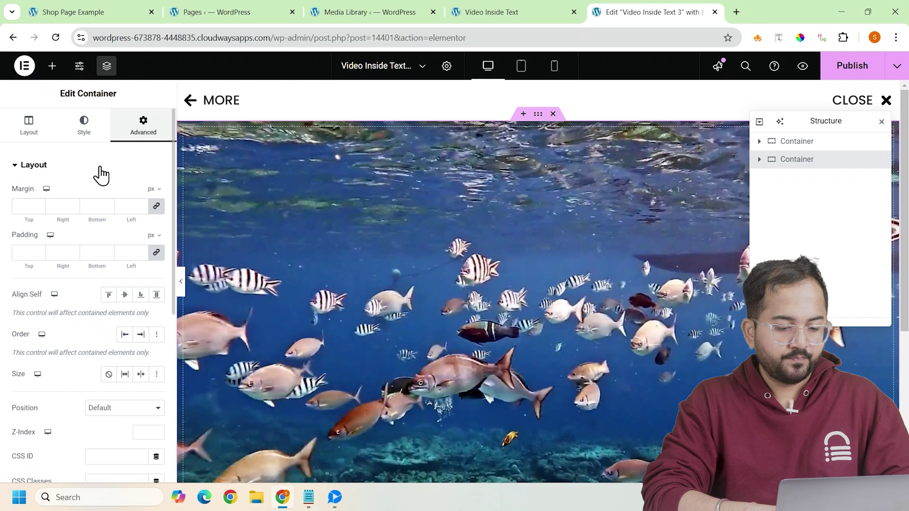
{"action": "left_click", "coordinate": [28, 206]}
{"action": "type", "text": "-90"}
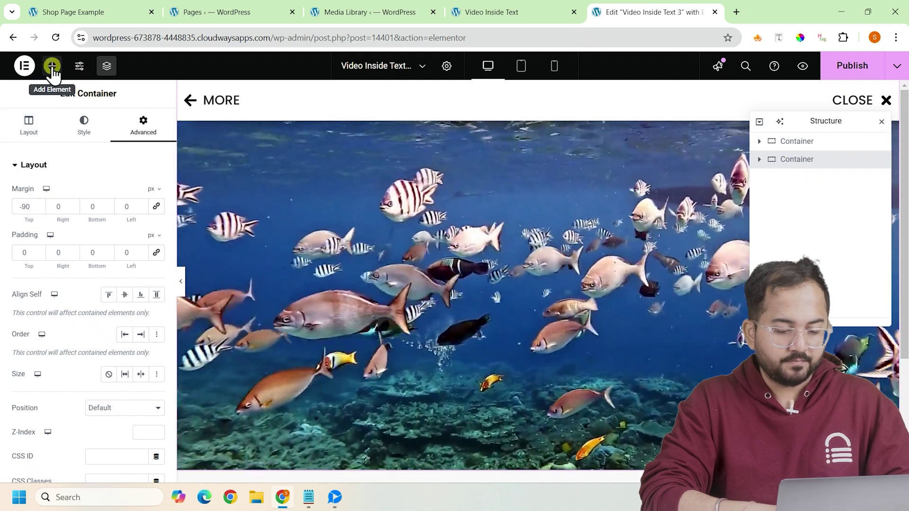
Add a nested full-width container with its minimum height measured in vh.
{"action": "left_click", "coordinate": [52, 67]}
{"action": "left_click", "coordinate": [54, 212]}
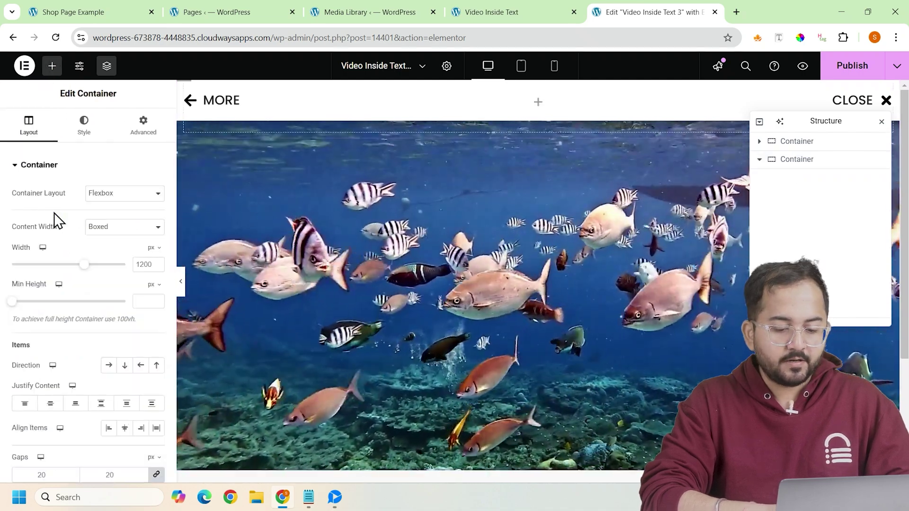
{"action": "left_click", "coordinate": [144, 228]}
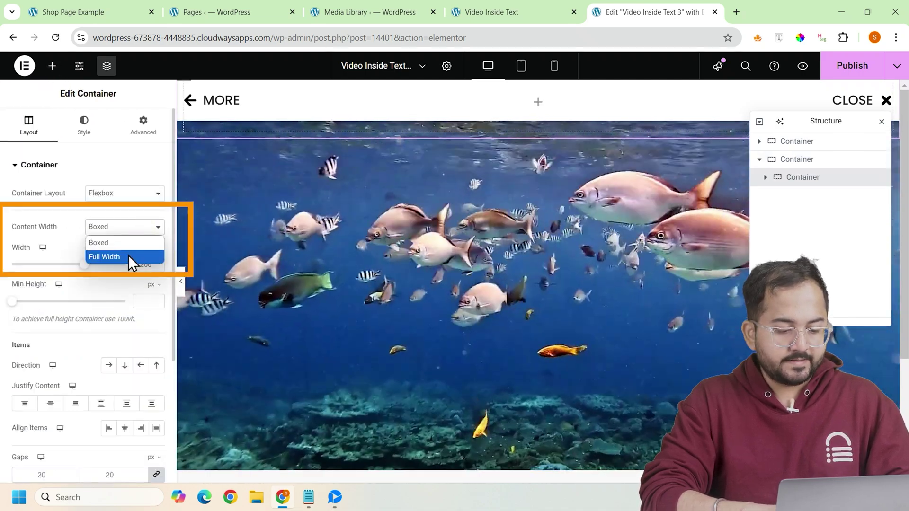
{"action": "left_click", "coordinate": [129, 257]}
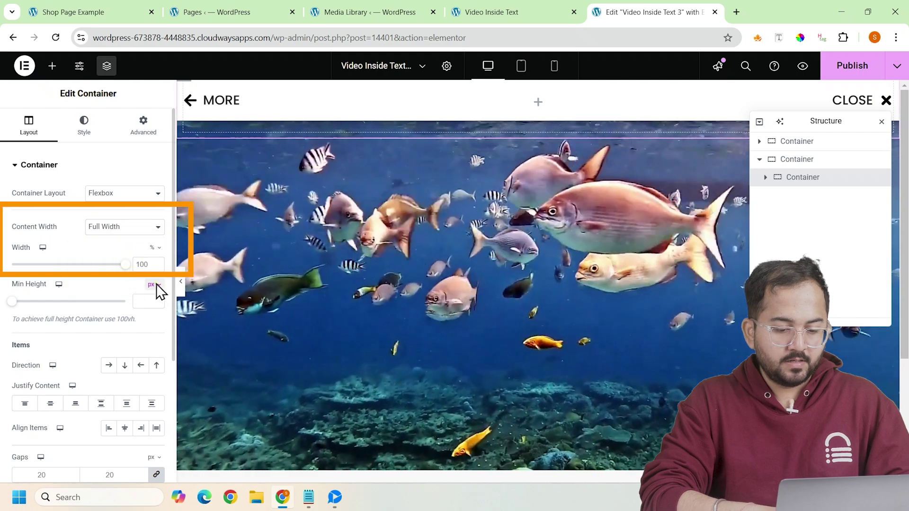
{"action": "left_click", "coordinate": [154, 284]}
{"action": "left_click", "coordinate": [151, 337]}
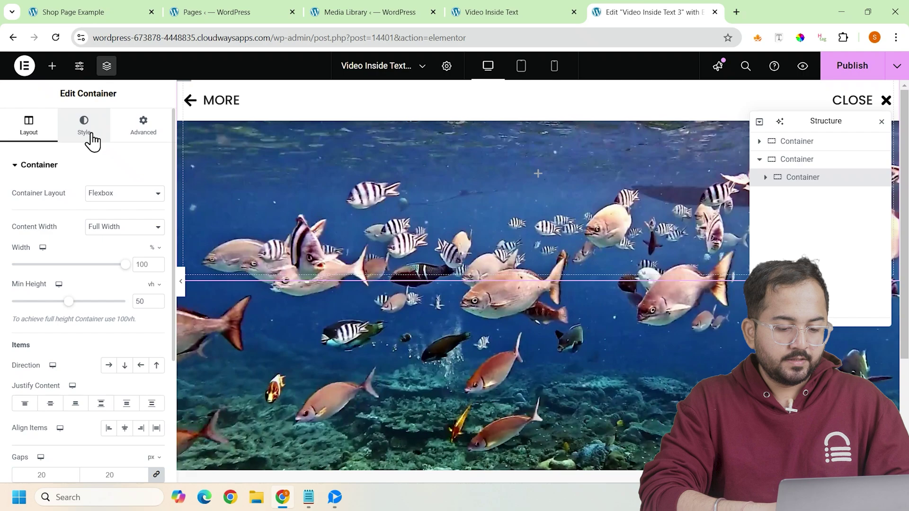
Give the nested container a classic white background and 0 padding.
{"action": "left_click", "coordinate": [85, 127]}
{"action": "left_click", "coordinate": [109, 219]}
{"action": "left_click", "coordinate": [157, 243]}
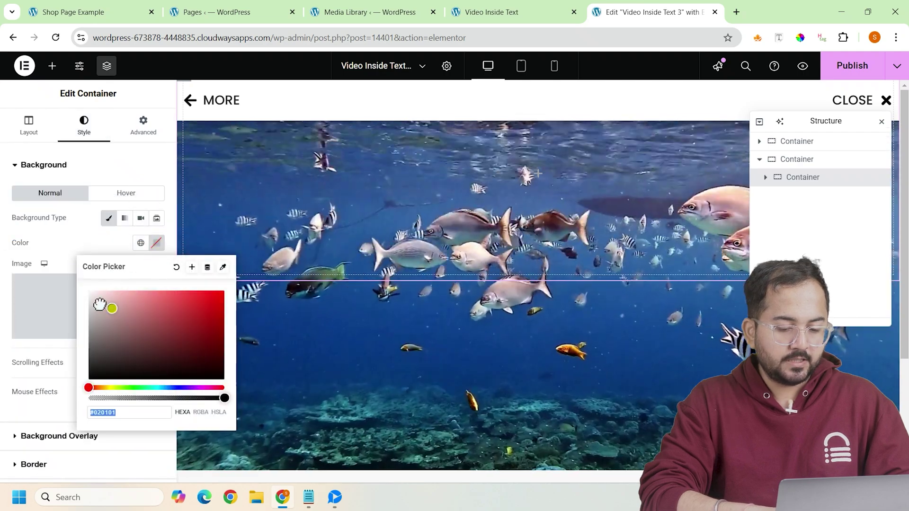
{"action": "left_click_drag", "start_coordinate": [96, 304], "coordinate": [76, 294]}
{"action": "left_click", "coordinate": [158, 244]}
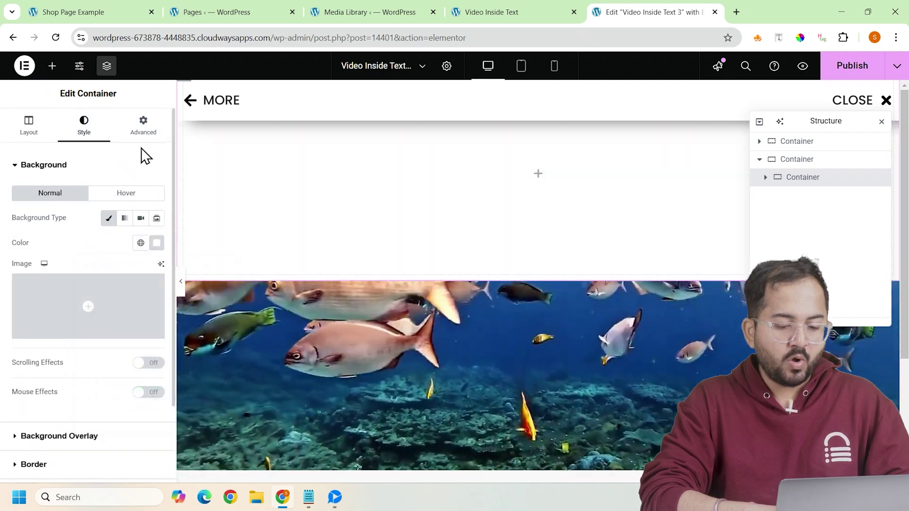
{"action": "left_click", "coordinate": [144, 127]}
{"action": "left_click", "coordinate": [160, 252]}
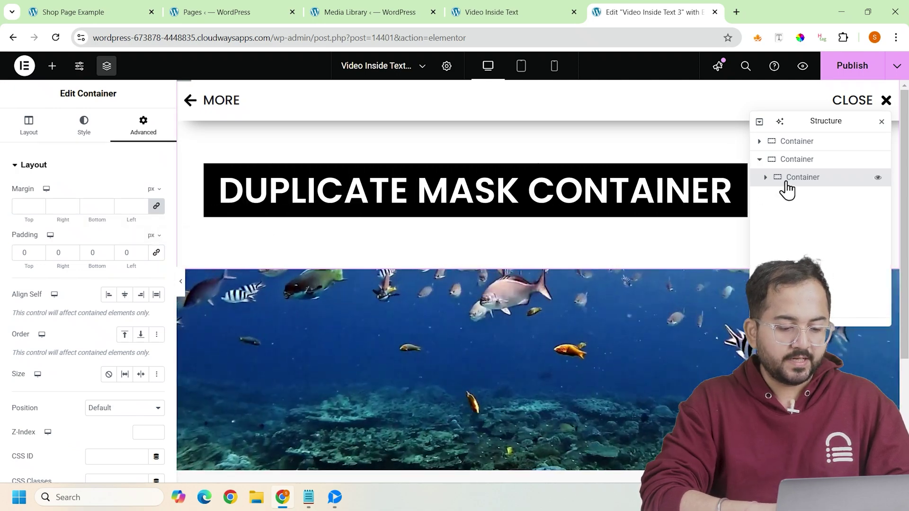
Duplicate the white nested container in the Structure panel and expand the first one.
{"action": "right_click", "coordinate": [790, 183]}
{"action": "left_click", "coordinate": [790, 214]}
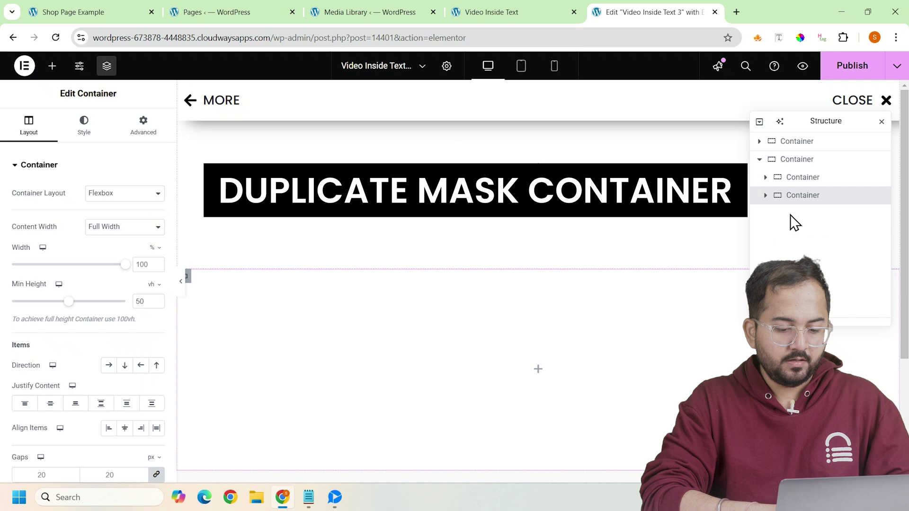
{"action": "left_click", "coordinate": [768, 182]}
{"action": "left_click", "coordinate": [766, 178]}
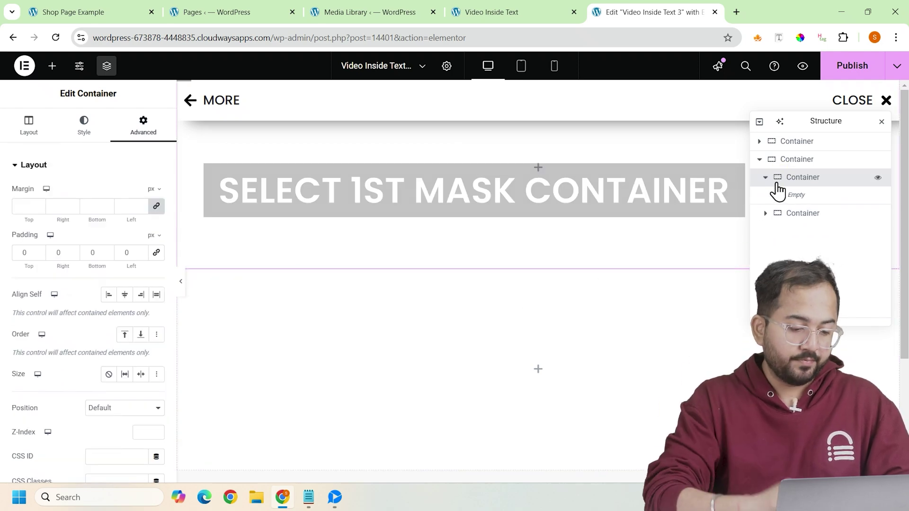
Add a MARINE heading to the empty container and colour it black.
{"action": "left_click", "coordinate": [62, 69]}
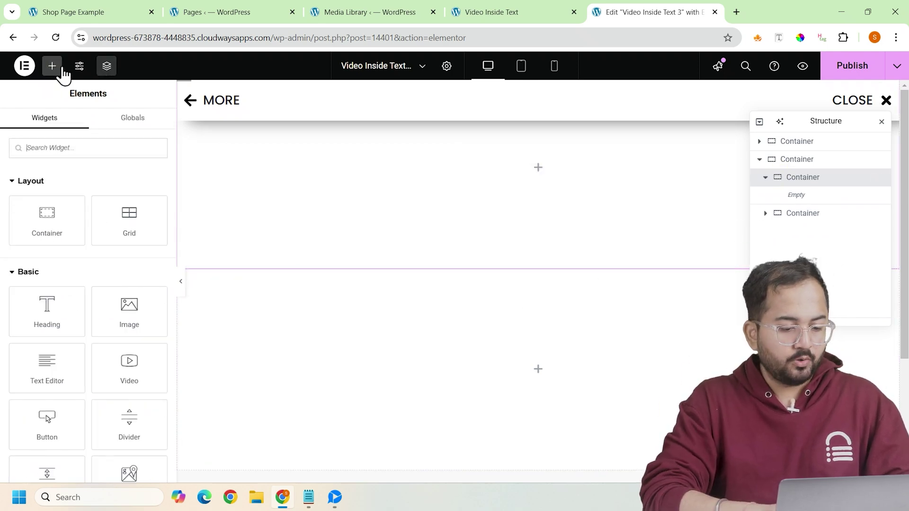
{"action": "left_click", "coordinate": [54, 298]}
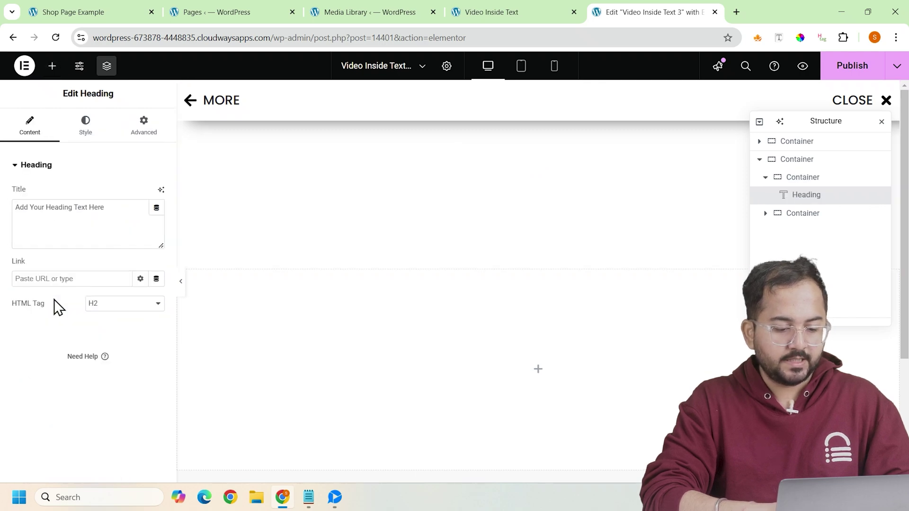
{"action": "triple_click", "coordinate": [137, 208]}
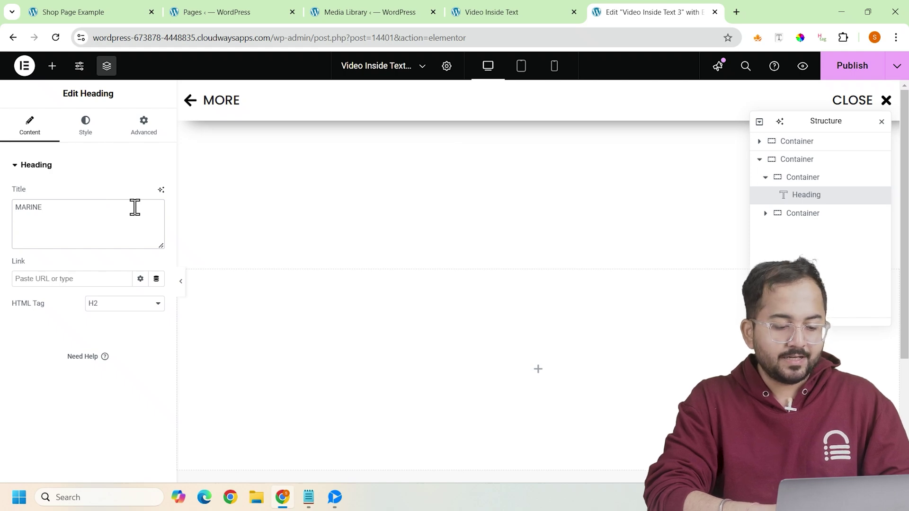
{"action": "left_click", "coordinate": [85, 131]}
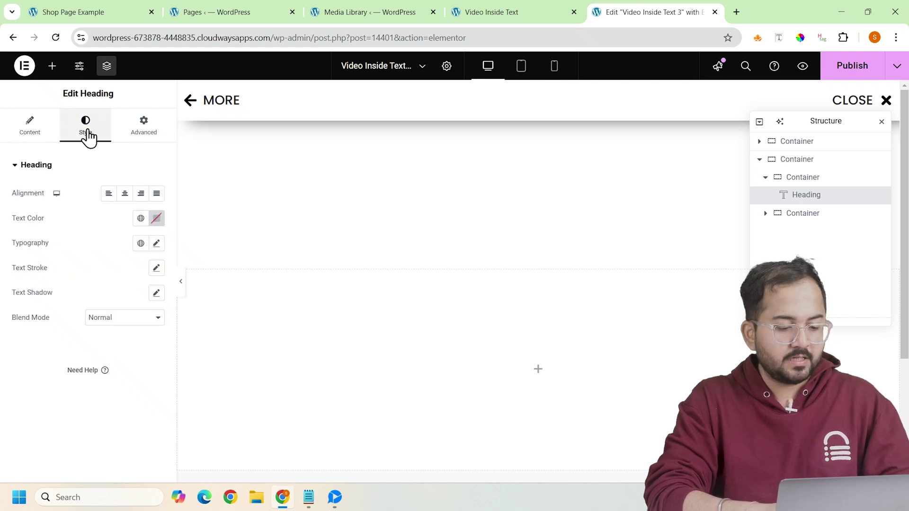
{"action": "left_click", "coordinate": [142, 220]}
{"action": "left_click", "coordinate": [116, 311]}
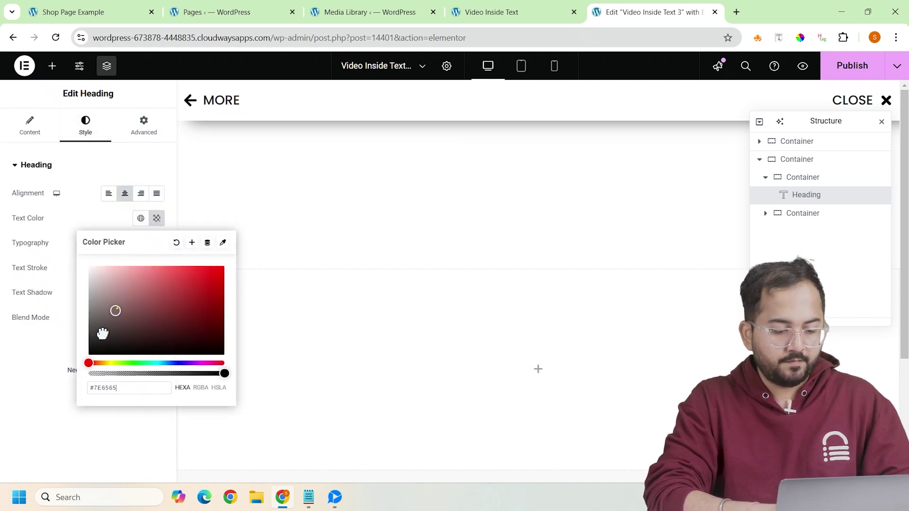
{"action": "left_click", "coordinate": [157, 219]}
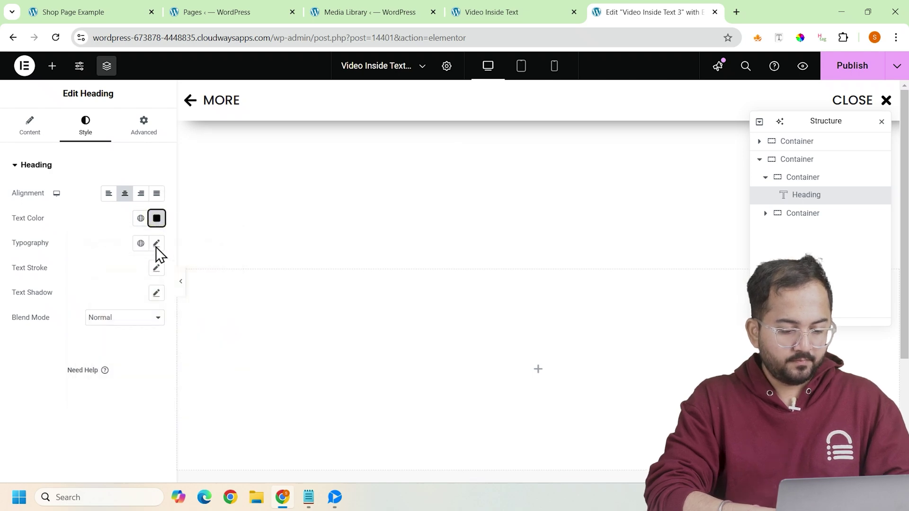
Set the heading font to Poppins at 270 px size.
{"action": "left_click", "coordinate": [157, 244]}
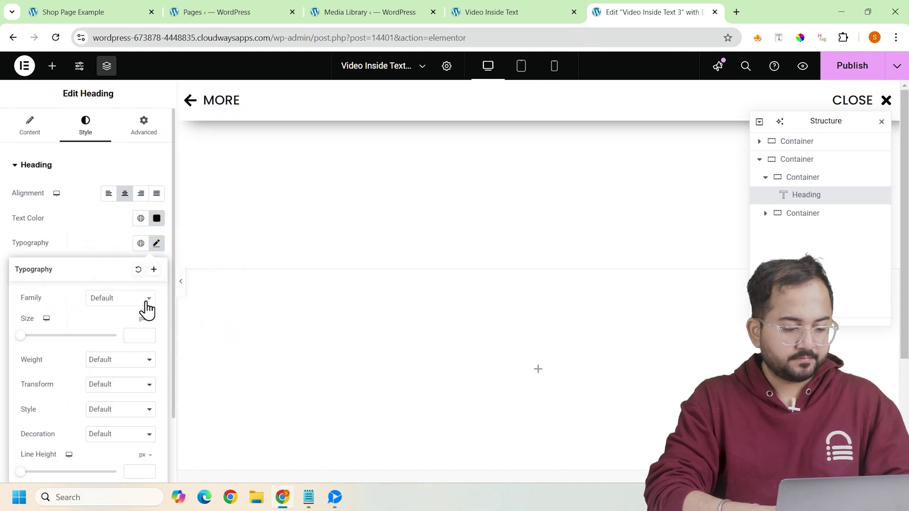
{"action": "left_click", "coordinate": [119, 346]}
{"action": "left_click", "coordinate": [132, 335]}
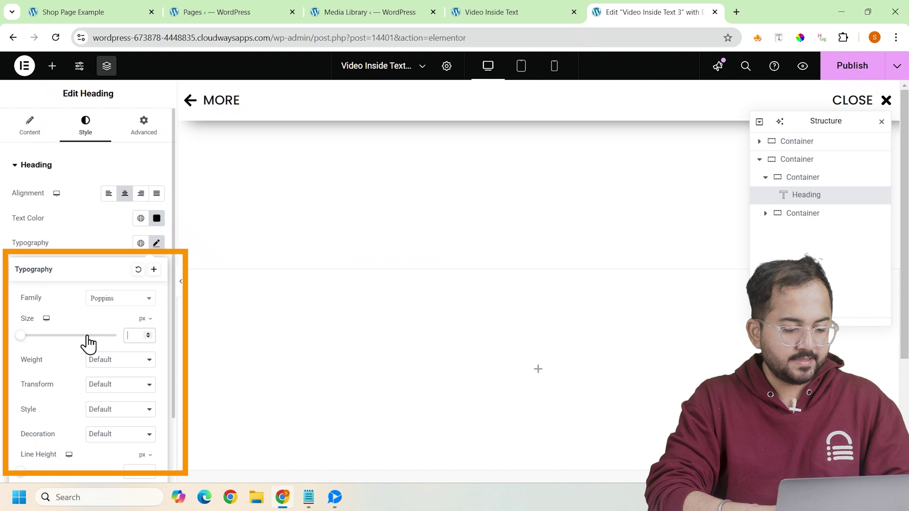
{"action": "type", "text": "270"}
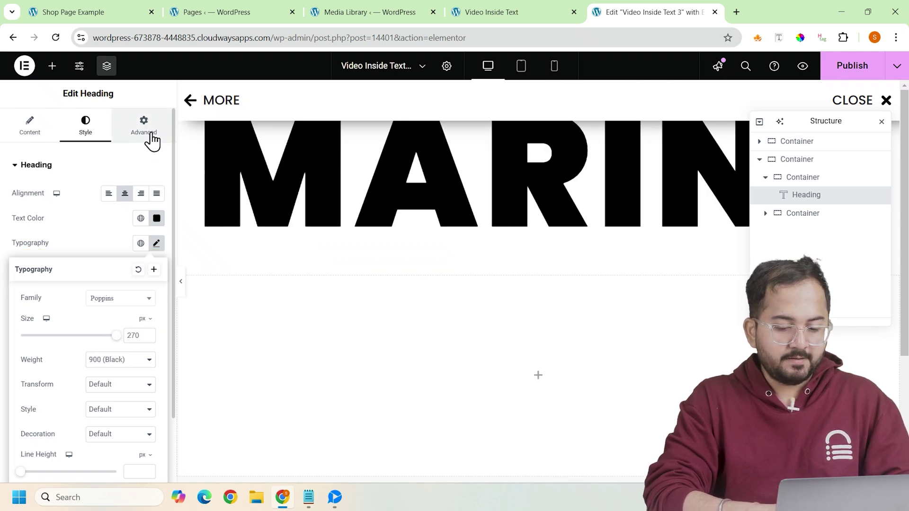
{"action": "left_click", "coordinate": [151, 134]}
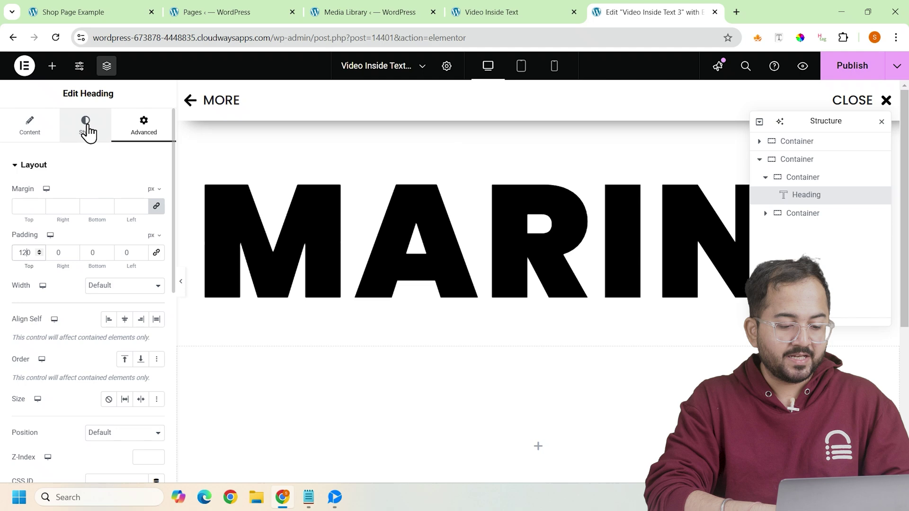
Add a Text Editor widget to the lower container and paste in the marine paragraph.
{"action": "scroll", "coordinate": [190, 248], "scroll_direction": "down", "scroll_amount": 3}
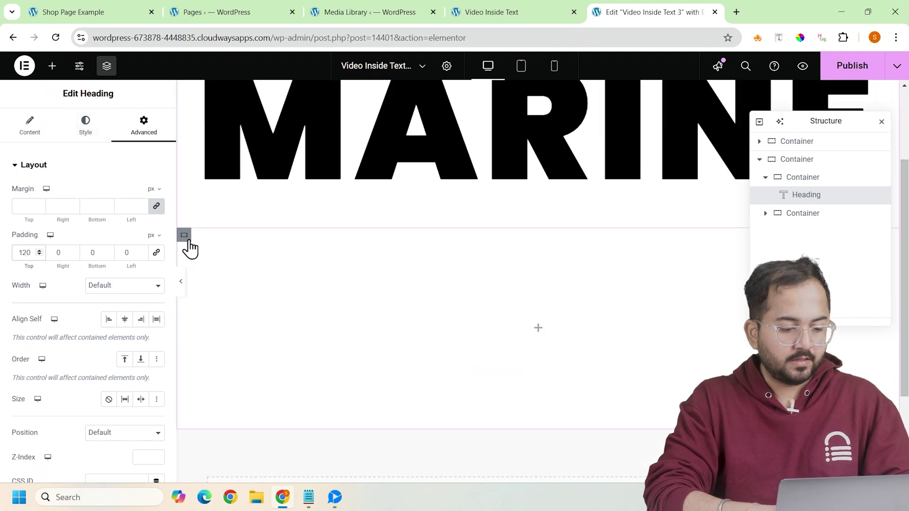
{"action": "left_click", "coordinate": [768, 217]}
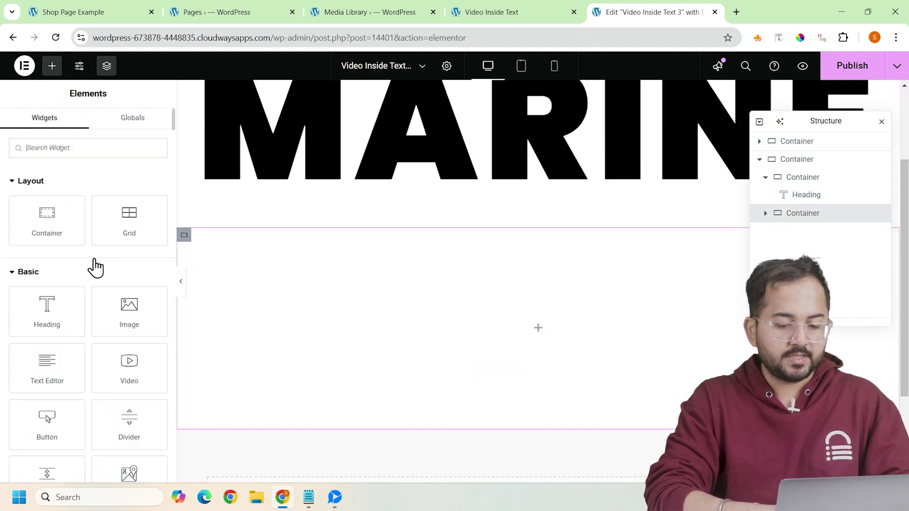
{"action": "left_click_drag", "start_coordinate": [59, 358], "coordinate": [203, 350]}
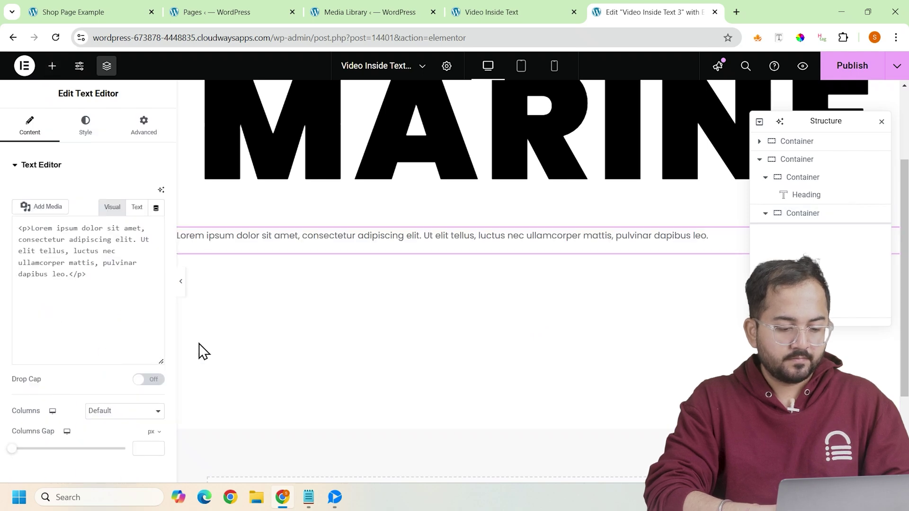
{"action": "triple_click", "coordinate": [81, 391]}
{"action": "type", "text": "Explore the vast wonders beneath the waves, where vibrant ecosystems and mesmerizing ocean life thrive. Dive into a journey of discovery and preservation of our marine treasures."}
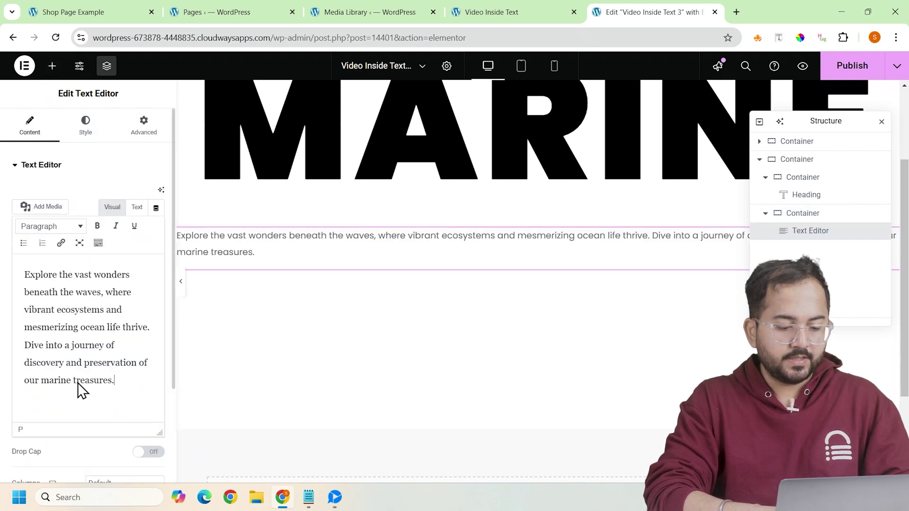
Centre the paragraph and make its text black.
{"action": "left_click", "coordinate": [86, 128]}
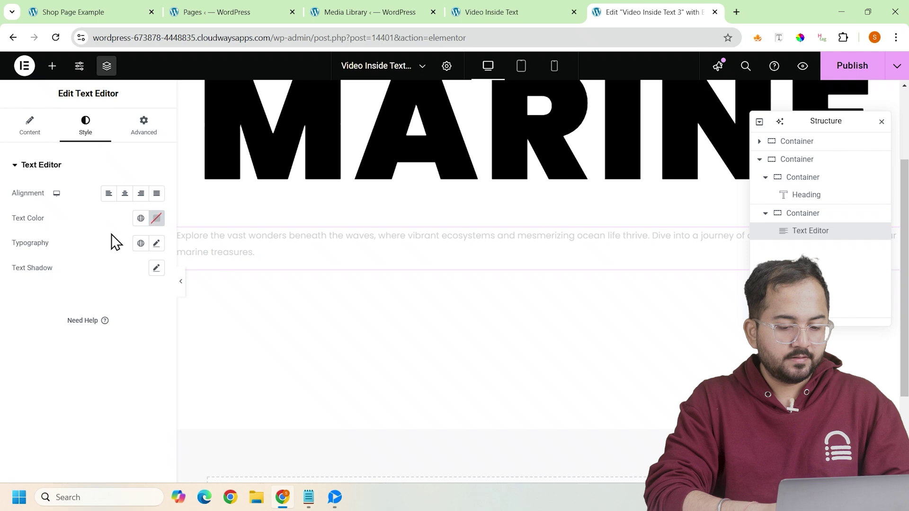
{"action": "left_click", "coordinate": [157, 219]}
{"action": "left_click_drag", "start_coordinate": [95, 314], "coordinate": [91, 324]}
{"action": "left_click", "coordinate": [156, 247]}
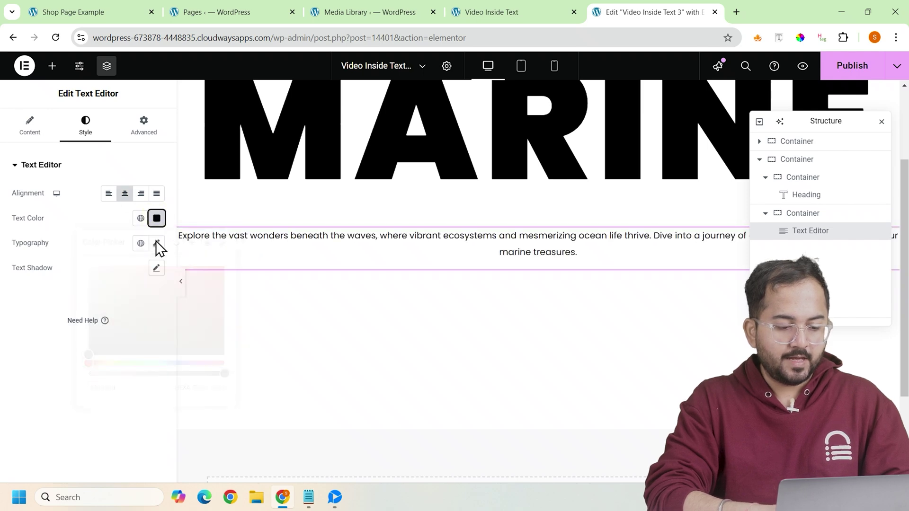
Enlarge the paragraph text and add a Discover More button with a #003C9B background.
{"action": "left_click", "coordinate": [157, 246]}
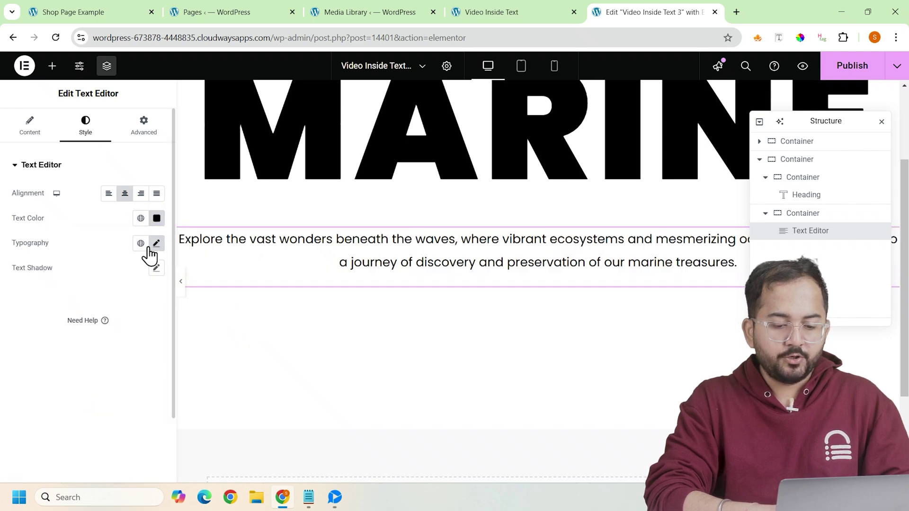
{"action": "left_click", "coordinate": [143, 128]}
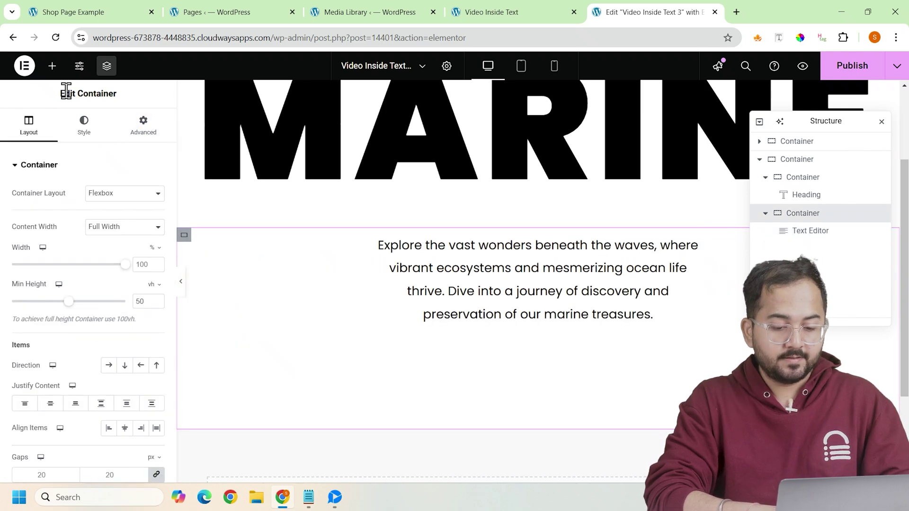
{"action": "left_click", "coordinate": [58, 71]}
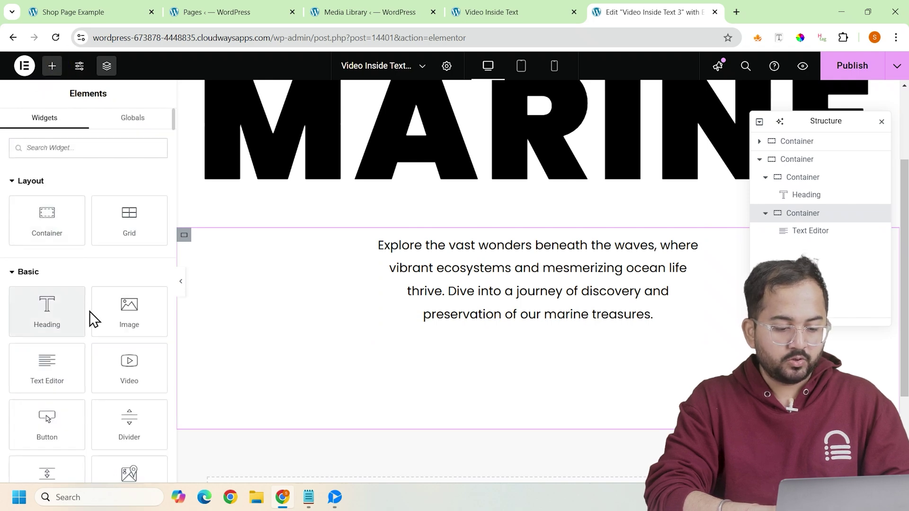
{"action": "left_click", "coordinate": [56, 430]}
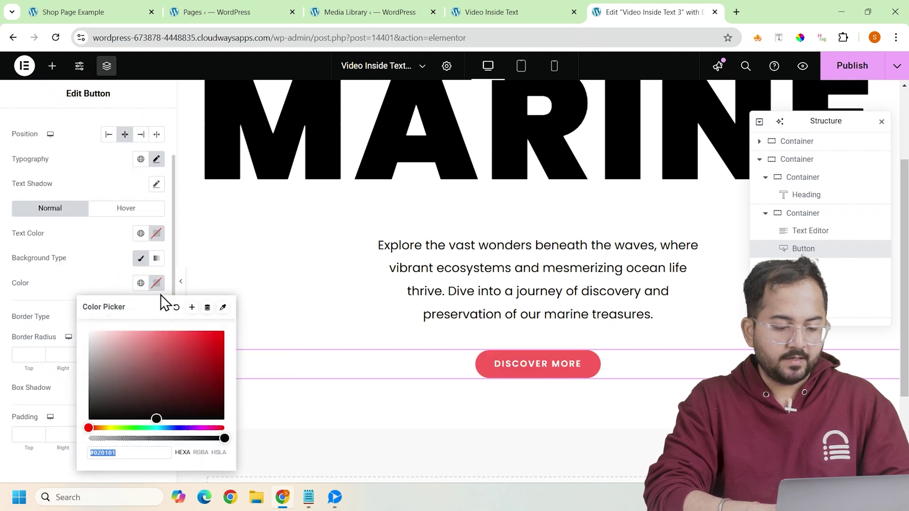
{"action": "type", "text": "#003C9B"}
{"action": "left_click", "coordinate": [157, 284]}
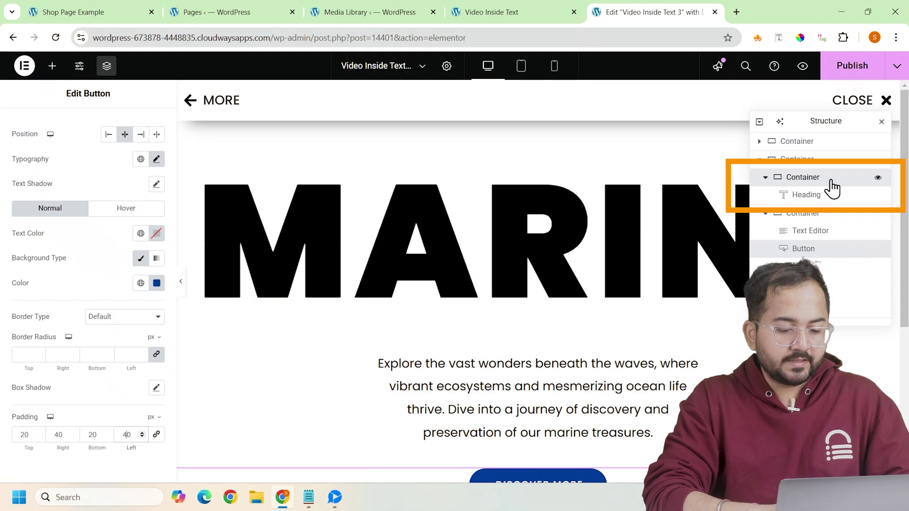
Add mix-blend-mode: screen custom CSS to the MARINE heading's container and publish.
{"action": "left_click", "coordinate": [795, 180]}
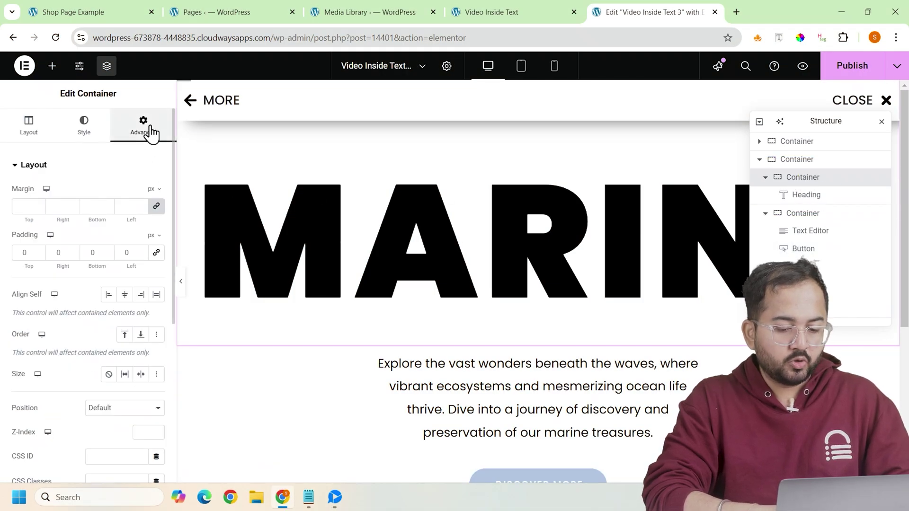
{"action": "scroll", "coordinate": [129, 299], "scroll_direction": "down", "scroll_amount": 5}
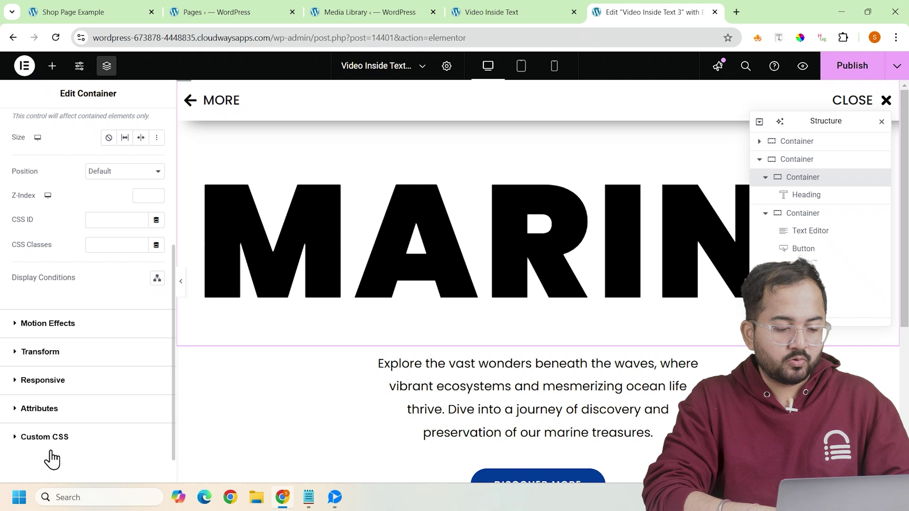
{"action": "left_click", "coordinate": [19, 438]}
{"action": "left_click", "coordinate": [90, 361]}
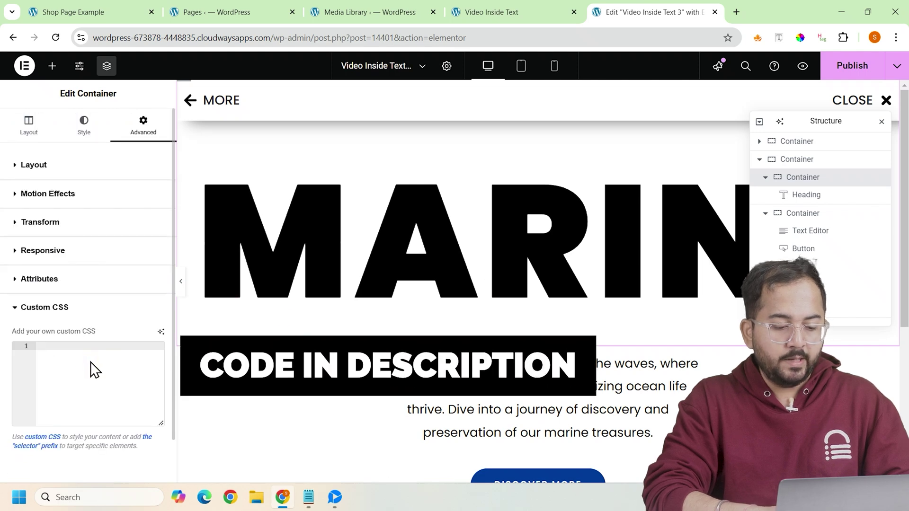
{"action": "type", "text": "selector {     mix-blend-mode: screen; }"}
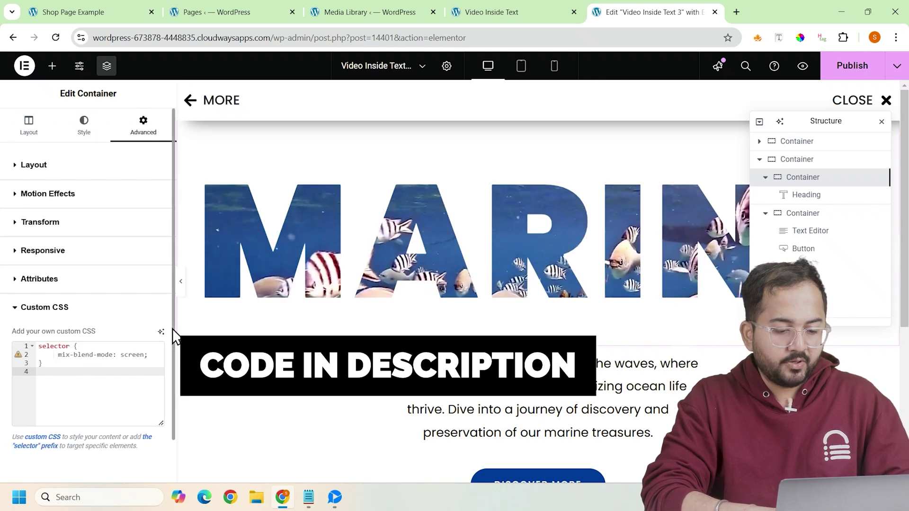
{"action": "left_click", "coordinate": [850, 73]}
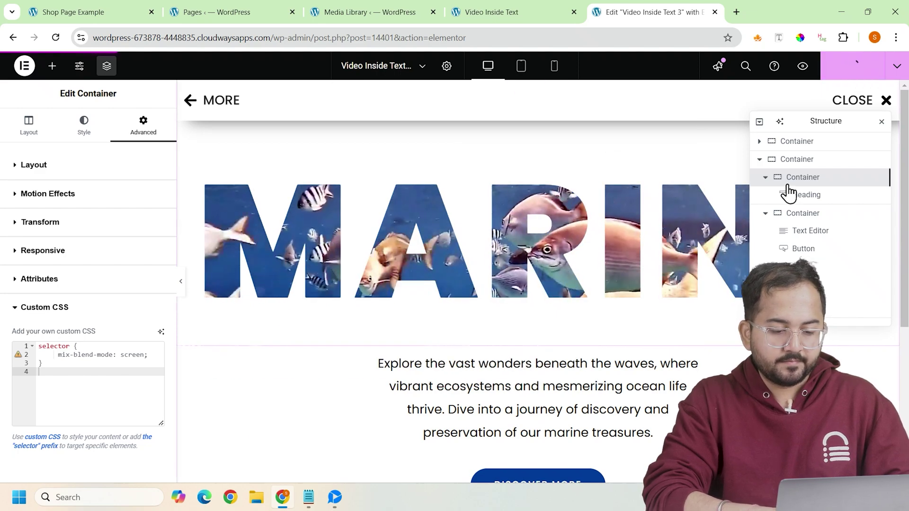
Give the MARINE heading a slow Fade In Down entrance animation and preview the page.
{"action": "left_click", "coordinate": [820, 198]}
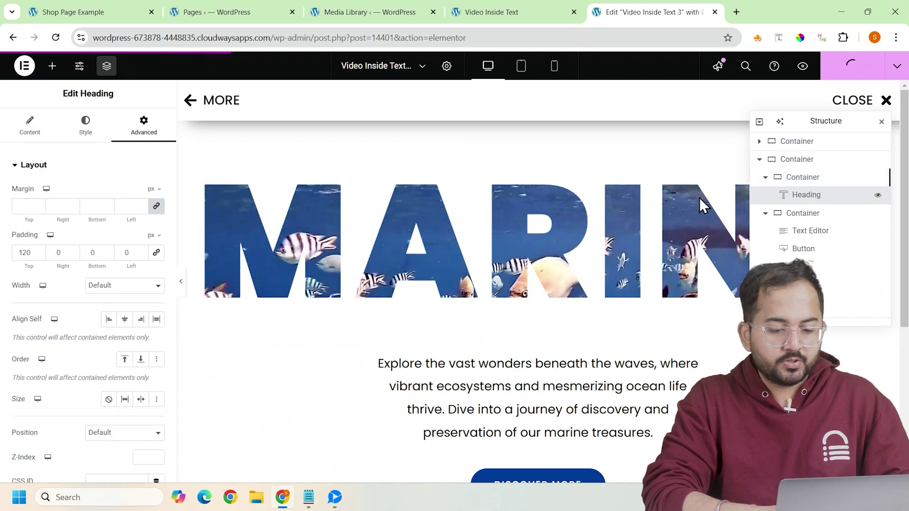
{"action": "scroll", "coordinate": [81, 329], "scroll_direction": "down", "scroll_amount": 6}
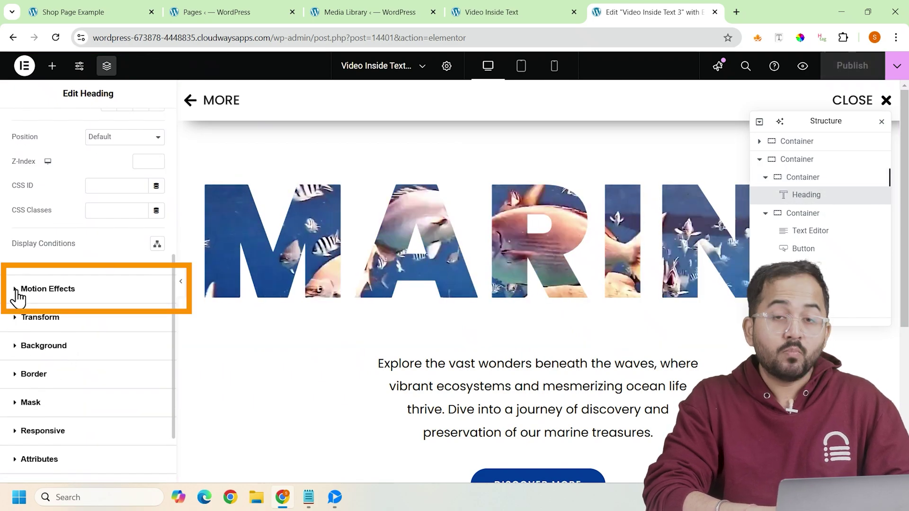
{"action": "left_click", "coordinate": [17, 291]}
{"action": "left_click", "coordinate": [44, 328]}
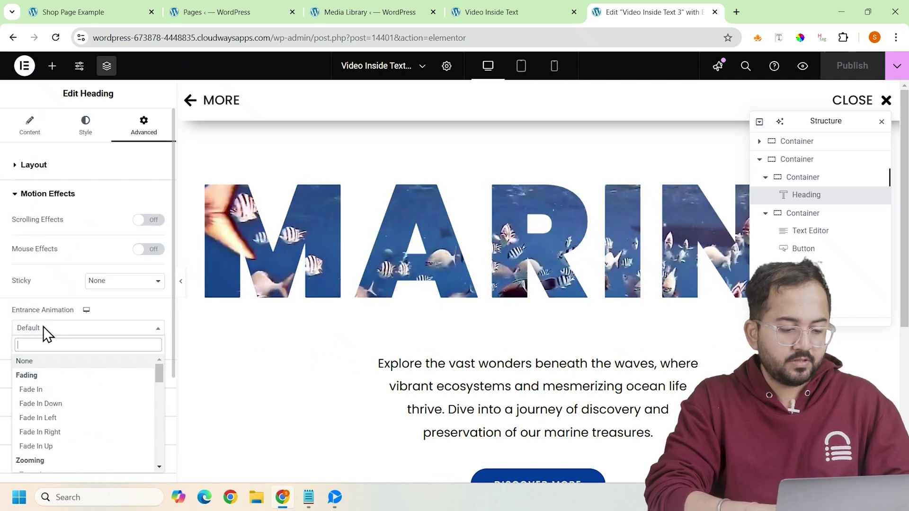
{"action": "left_click", "coordinate": [75, 404]}
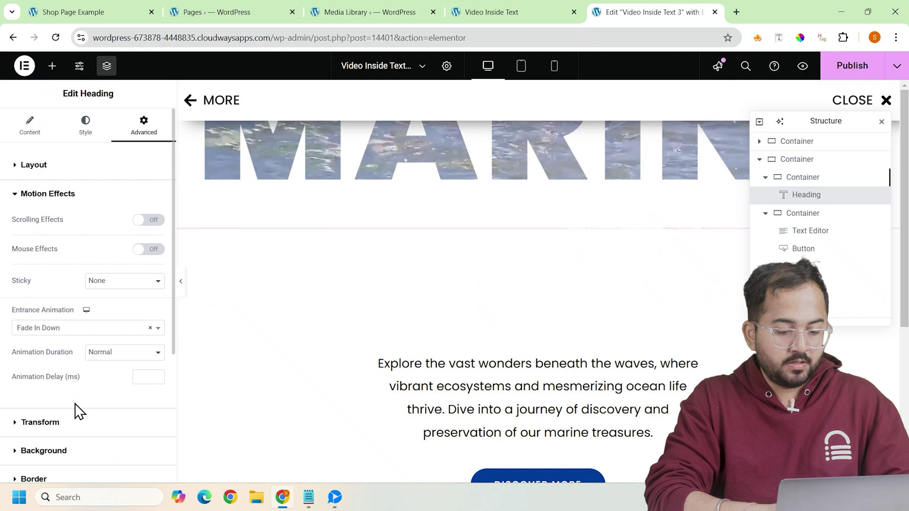
{"action": "left_click", "coordinate": [148, 353]}
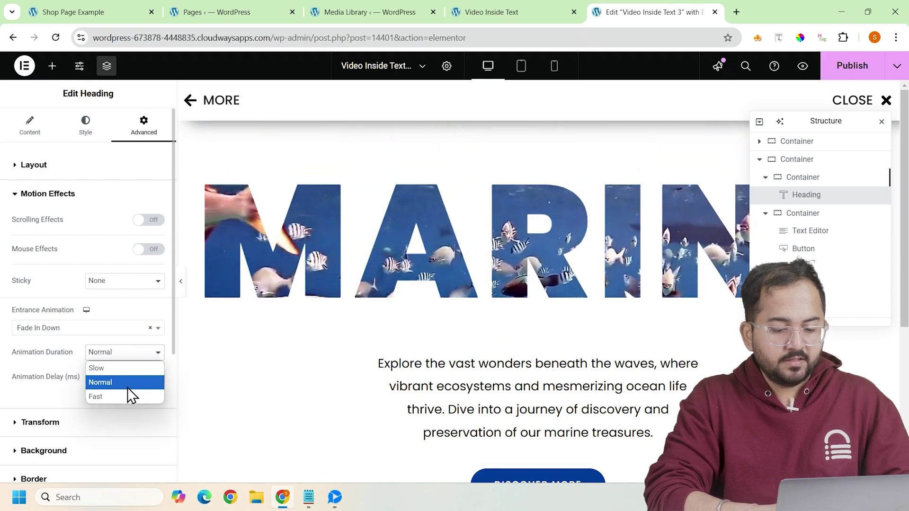
{"action": "left_click", "coordinate": [127, 369]}
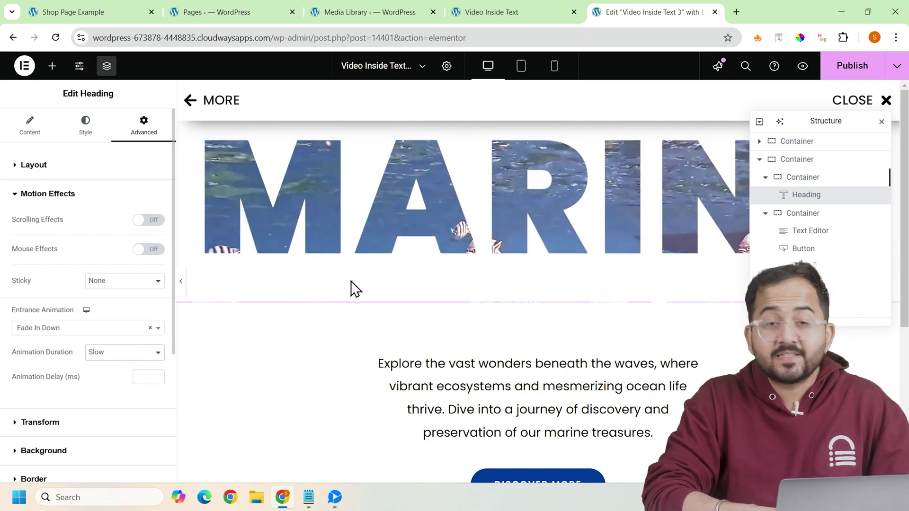
{"action": "left_click", "coordinate": [802, 66]}
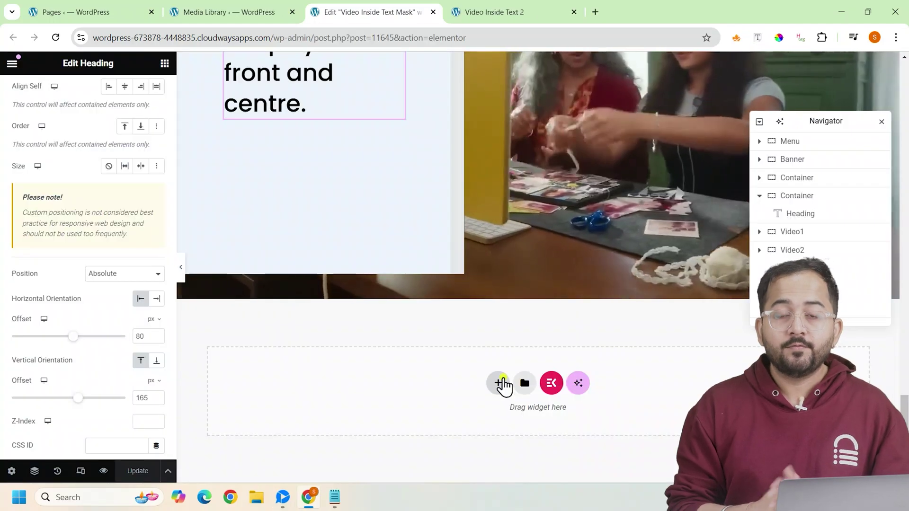
Add a single-column flexbox section below the hero and set it to Full Width.
{"action": "left_click", "coordinate": [500, 383]}
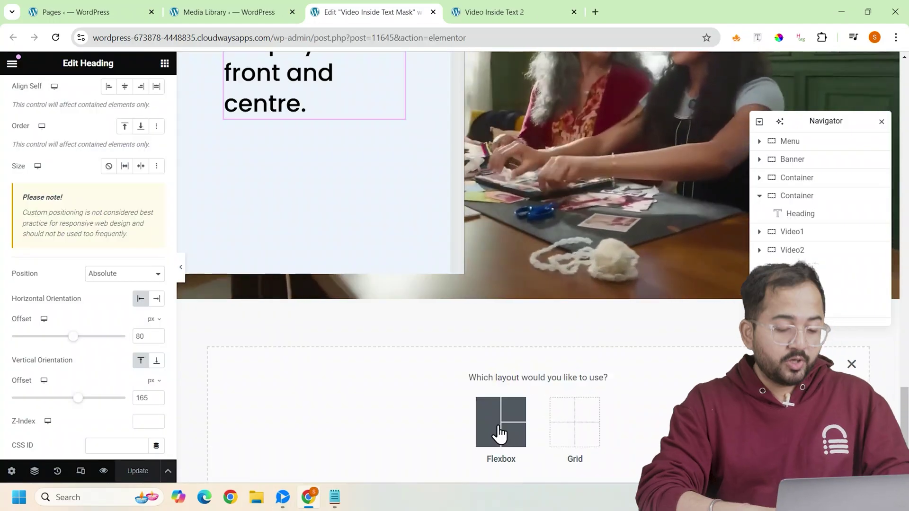
{"action": "left_click", "coordinate": [500, 423]}
{"action": "left_click", "coordinate": [372, 416]}
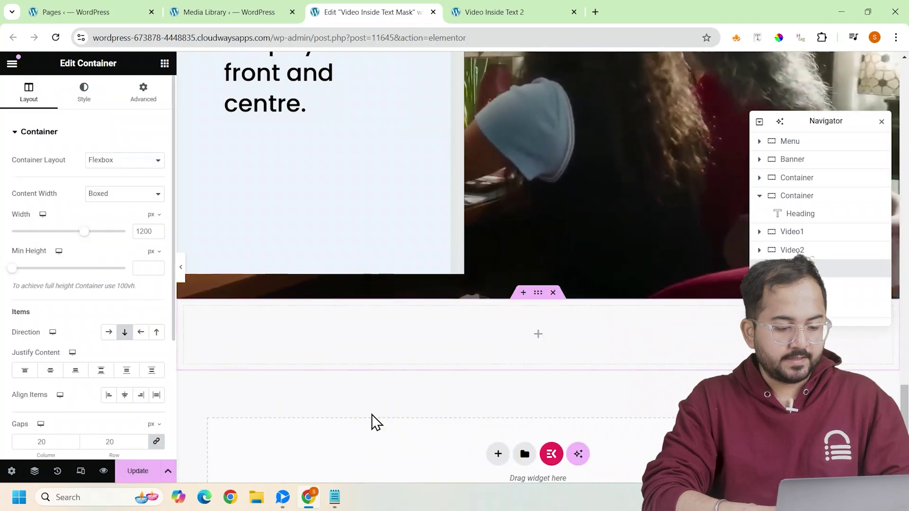
{"action": "left_click", "coordinate": [108, 203]}
{"action": "left_click", "coordinate": [112, 229]}
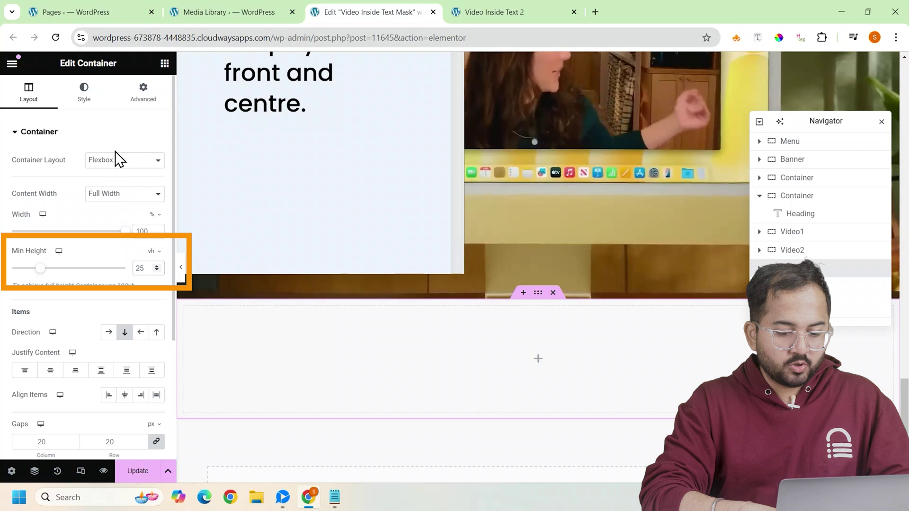
Give the section a classic #EDF4FC light blue background and set its top padding.
{"action": "left_click", "coordinate": [93, 99]}
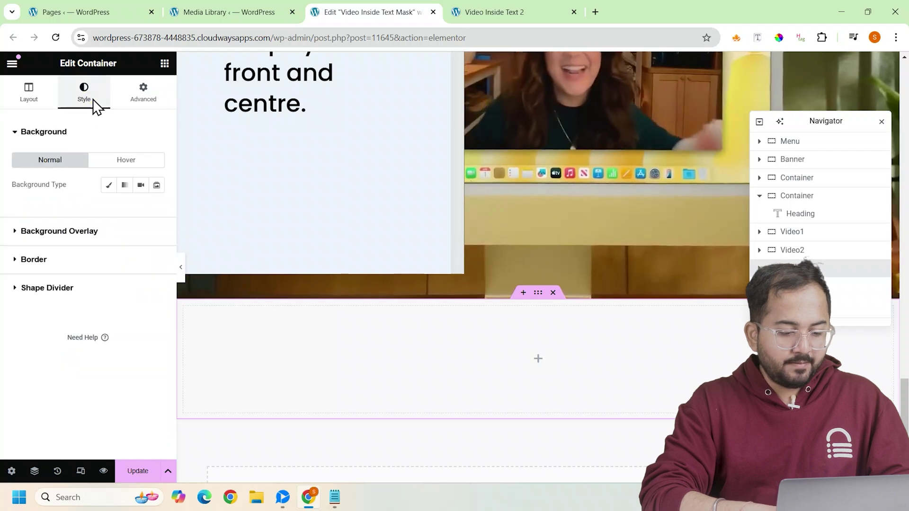
{"action": "left_click", "coordinate": [108, 185]}
{"action": "left_click", "coordinate": [156, 210]}
{"action": "type", "text": "#EDF4FC"}
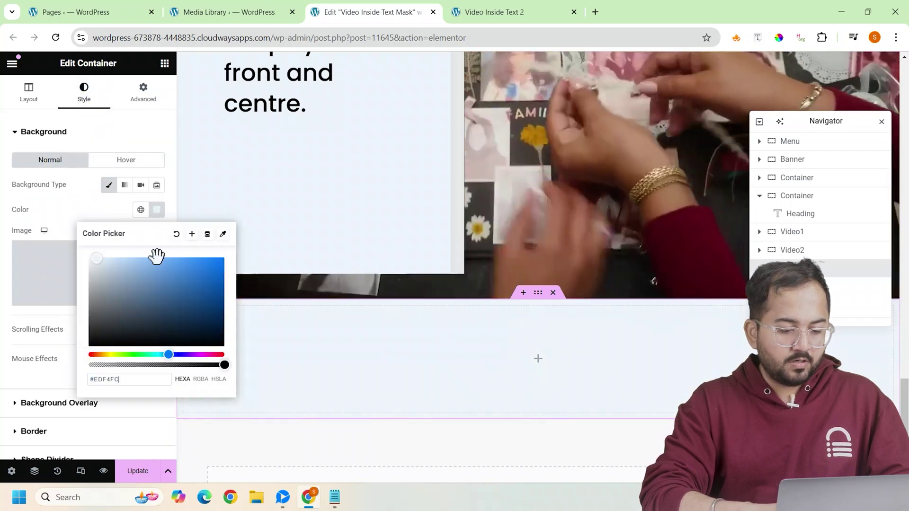
{"action": "left_click", "coordinate": [156, 117]}
{"action": "left_click", "coordinate": [159, 113]}
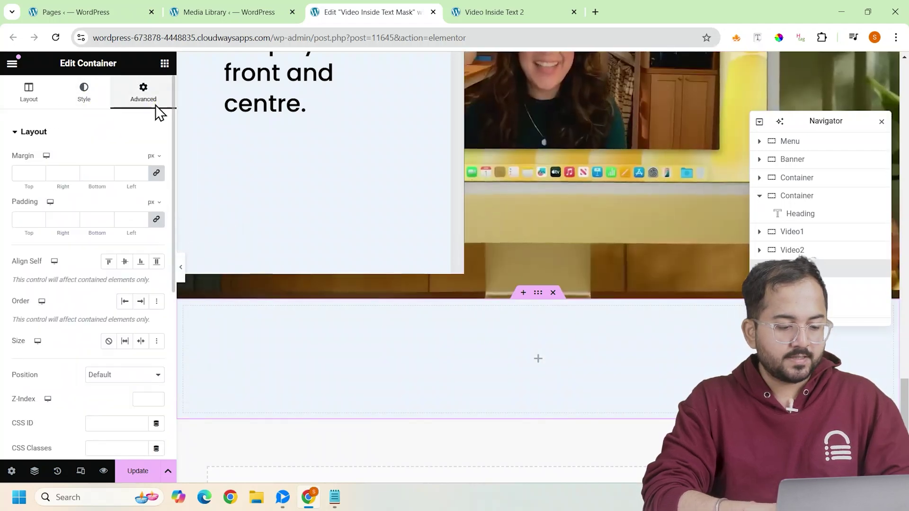
{"action": "left_click", "coordinate": [19, 219]}
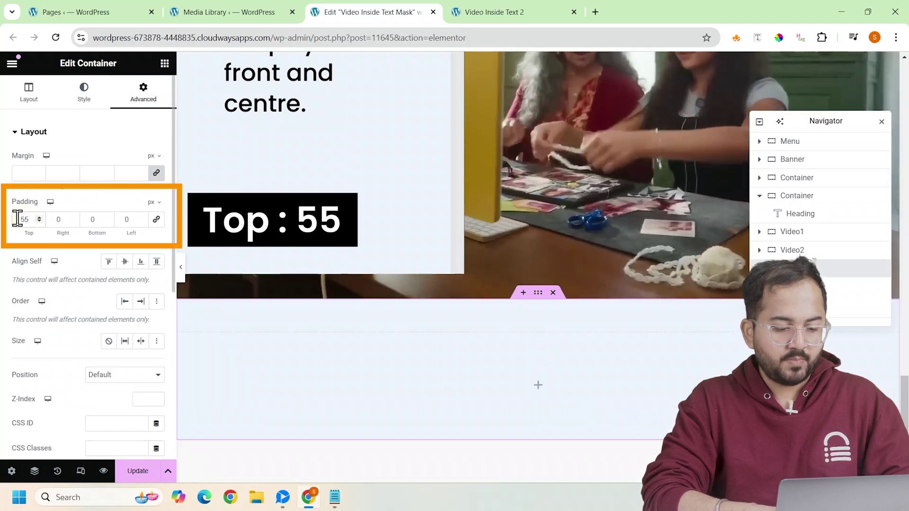
Add a Heading widget titled 'Apple Arcade.', coloured black and centre-aligned.
{"action": "left_click", "coordinate": [164, 64]}
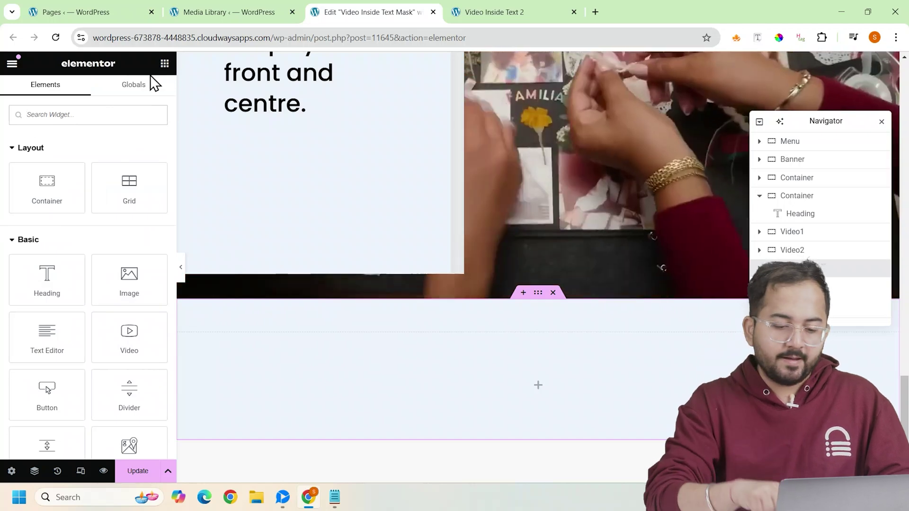
{"action": "left_click", "coordinate": [53, 259]}
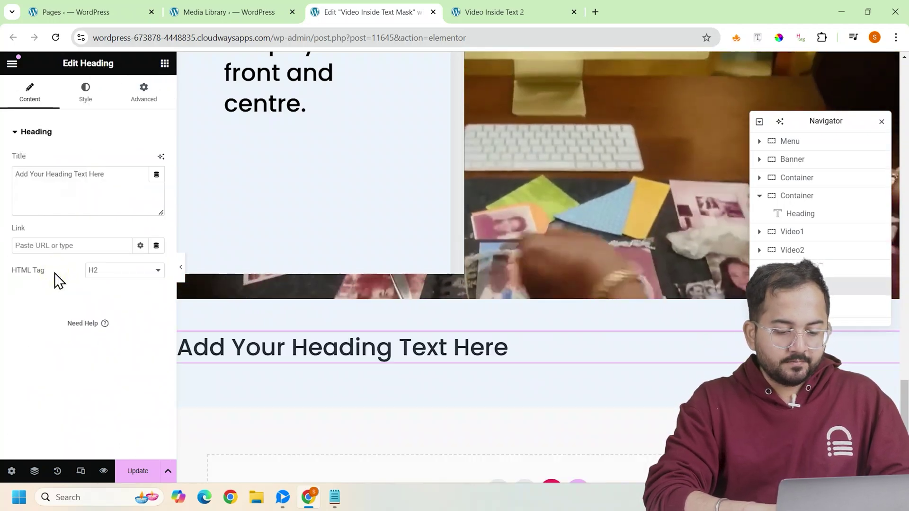
{"action": "key", "text": "ctrl+a"}
{"action": "type", "text": "Apple Arcade."}
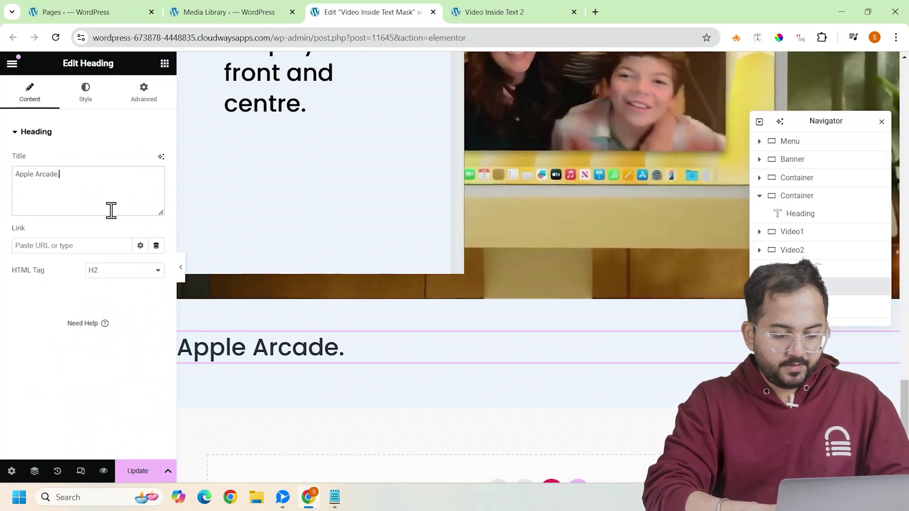
{"action": "left_click", "coordinate": [96, 99]}
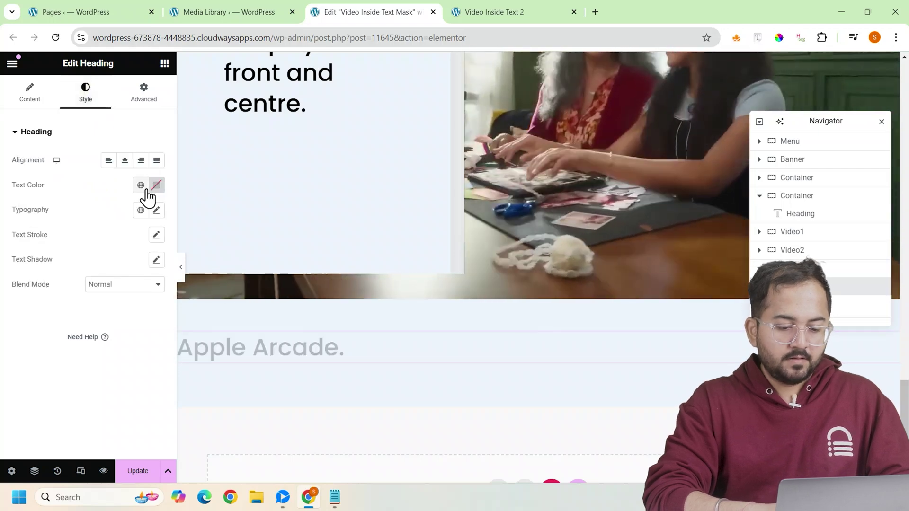
{"action": "left_click", "coordinate": [151, 188]}
{"action": "left_click_drag", "start_coordinate": [121, 291], "coordinate": [80, 329]}
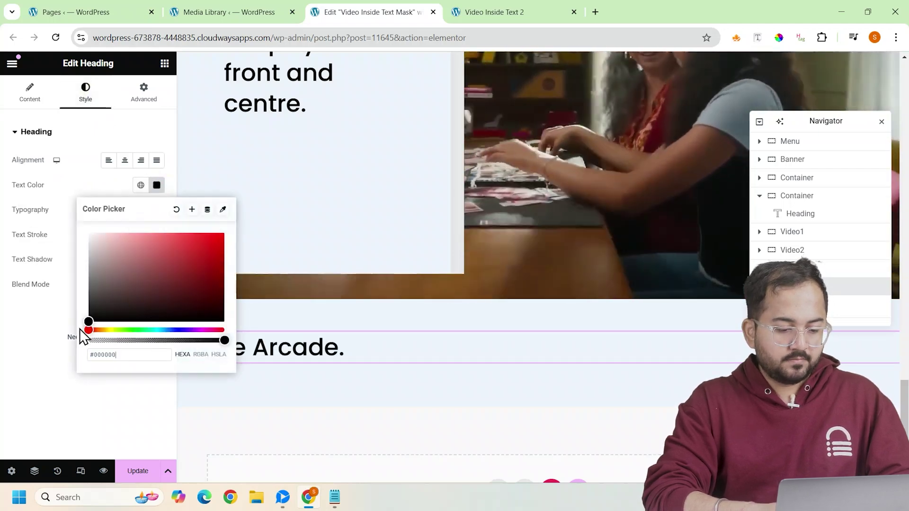
{"action": "left_click", "coordinate": [158, 185]}
{"action": "left_click", "coordinate": [125, 164]}
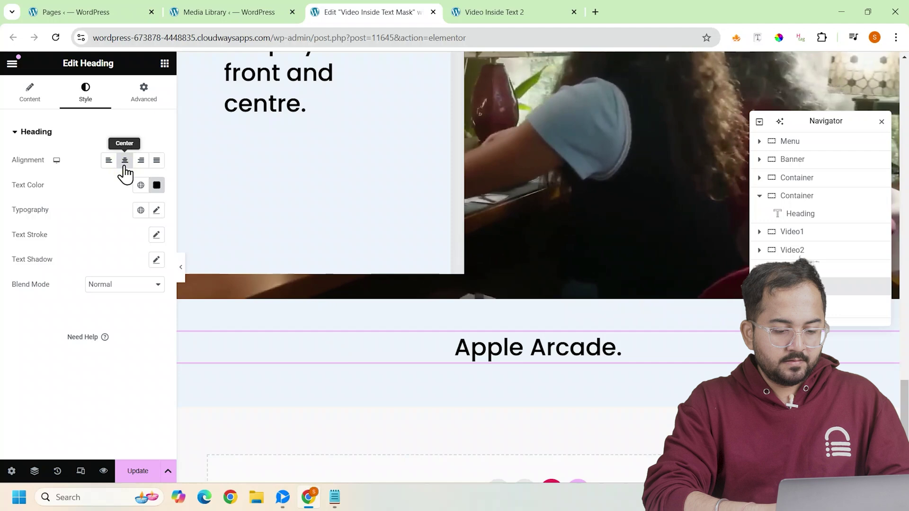
{"action": "left_click", "coordinate": [156, 210]}
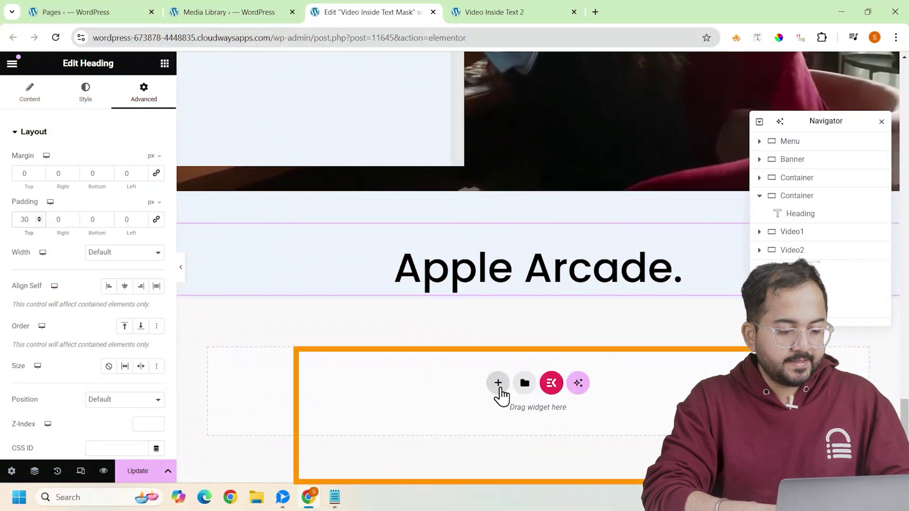
Add a single-column flexbox container below the heading.
{"action": "left_click", "coordinate": [497, 386]}
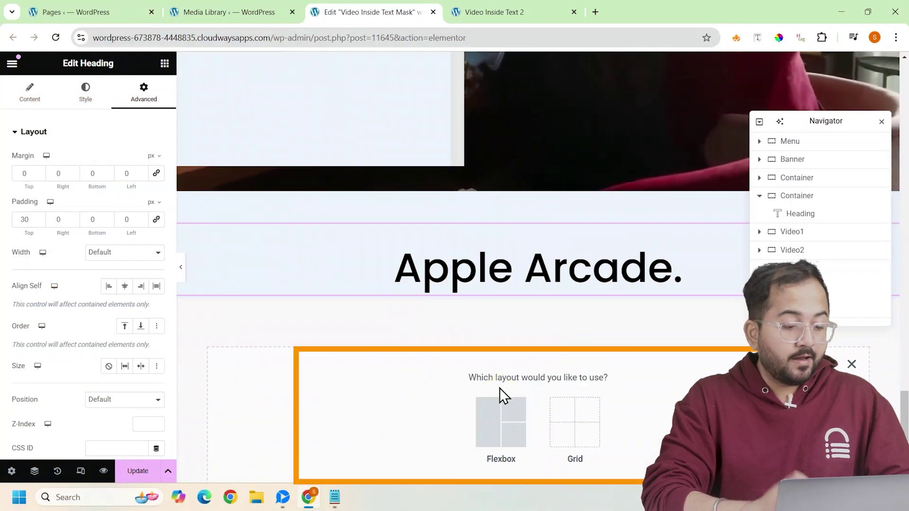
{"action": "left_click", "coordinate": [479, 422]}
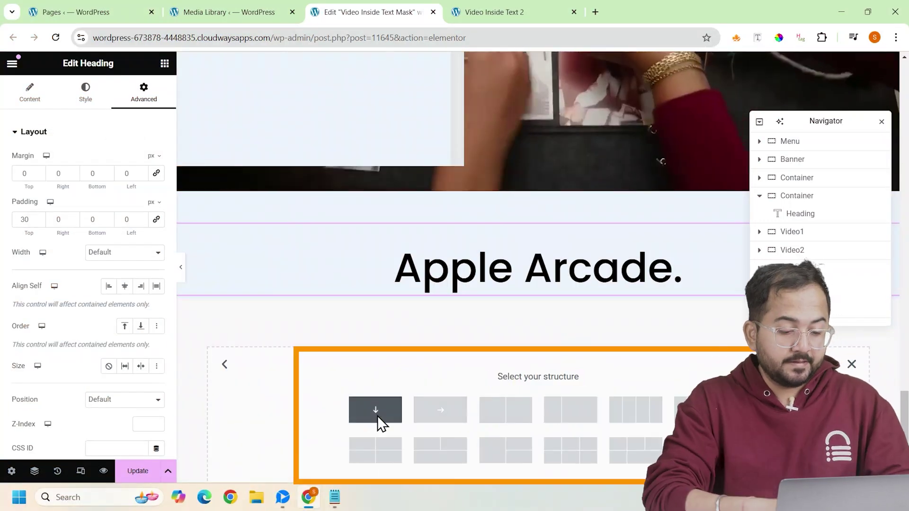
{"action": "left_click", "coordinate": [377, 416]}
Make the container full width with a 100 vh minimum height.
{"action": "left_click", "coordinate": [142, 194]}
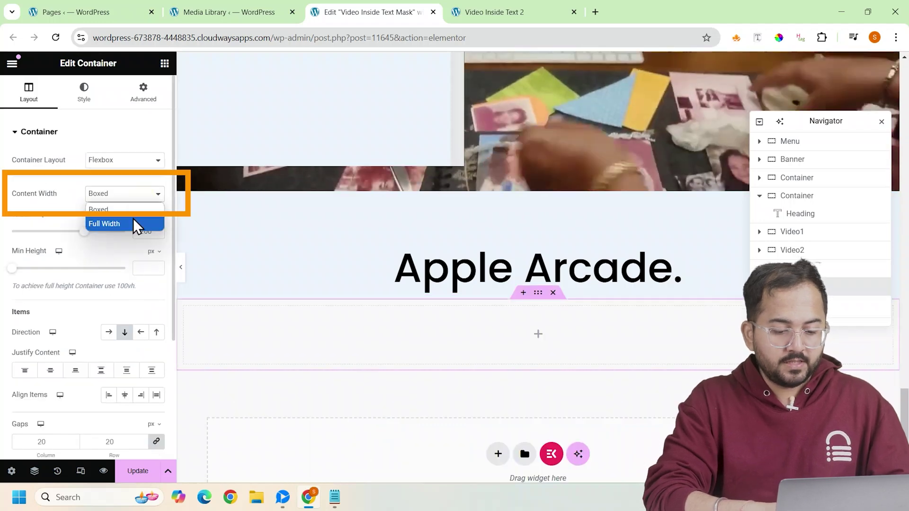
{"action": "left_click", "coordinate": [134, 224]}
{"action": "left_click", "coordinate": [153, 253]}
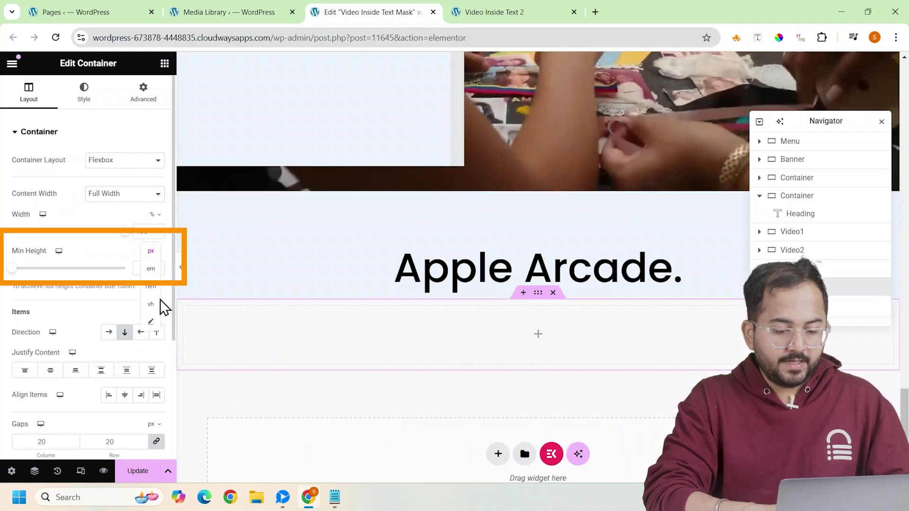
{"action": "left_click", "coordinate": [151, 305]}
{"action": "left_click_drag", "start_coordinate": [11, 274], "coordinate": [135, 268]}
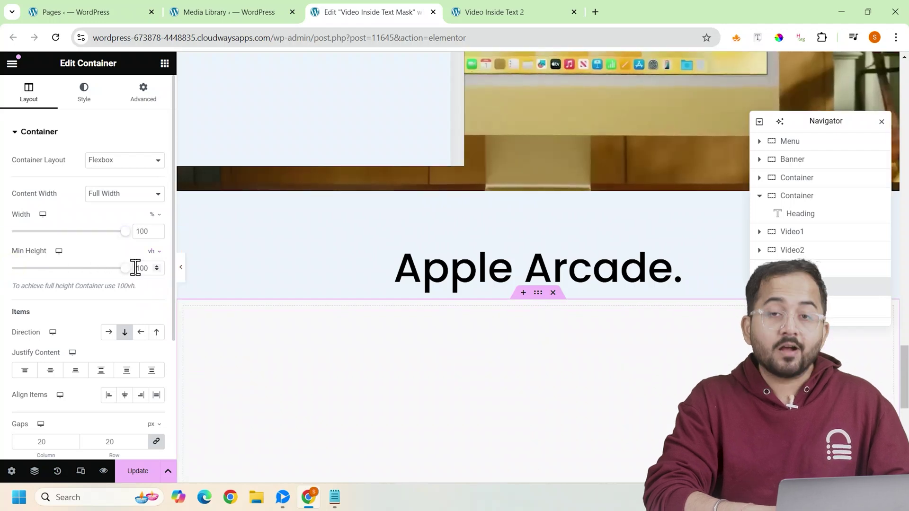
Give the container a light background colour and 90 px top padding.
{"action": "left_click", "coordinate": [83, 92]}
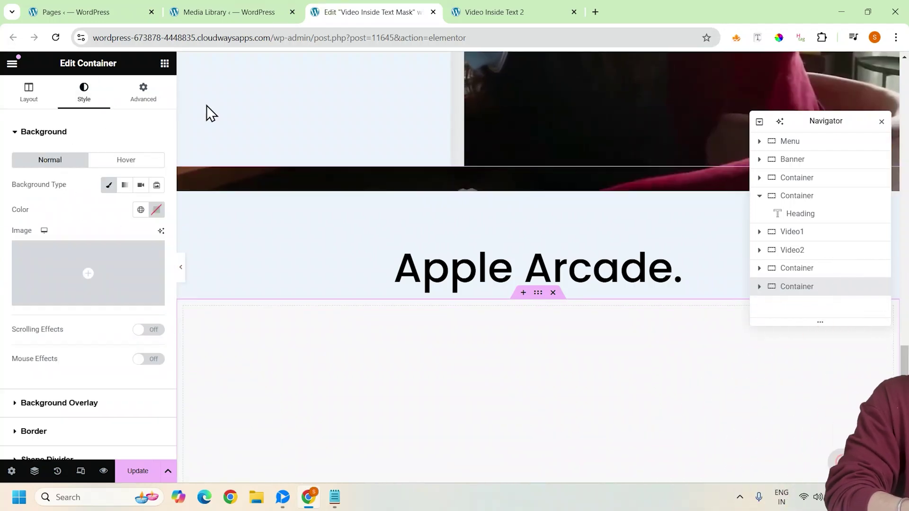
{"action": "left_click", "coordinate": [162, 211]}
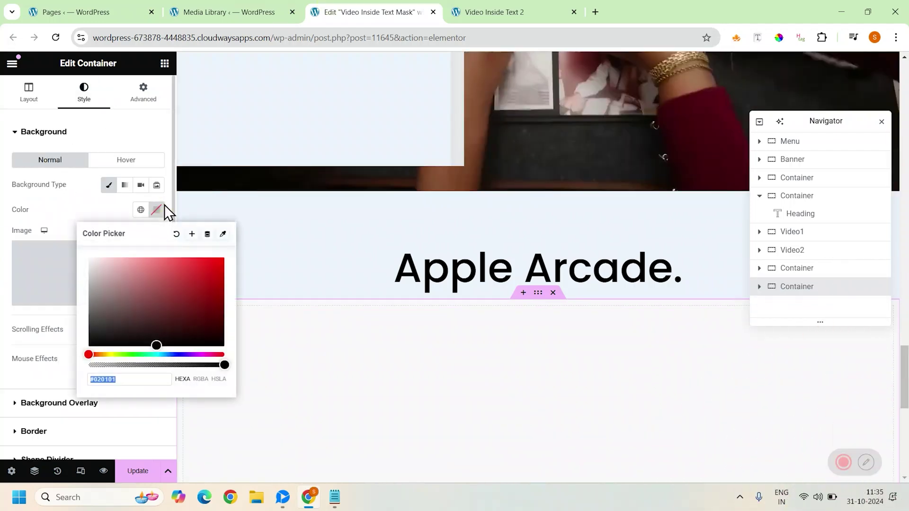
{"action": "left_click", "coordinate": [156, 210]}
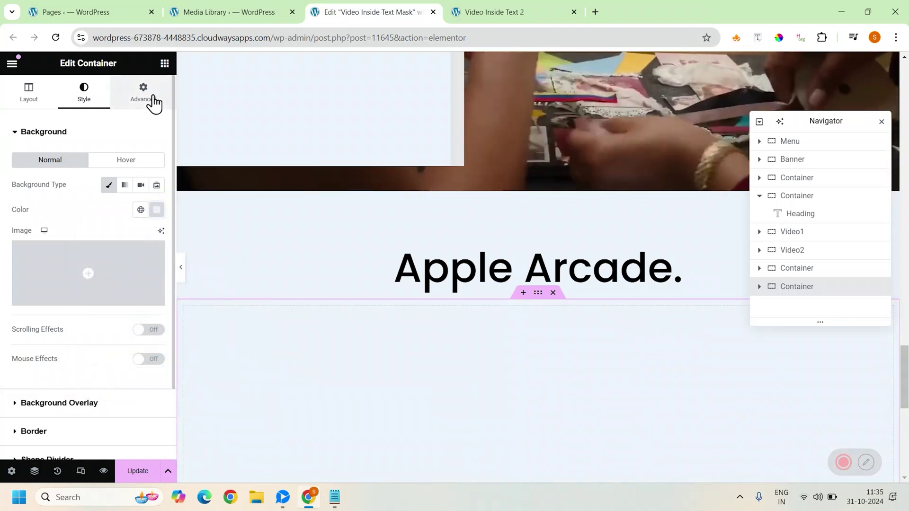
{"action": "left_click", "coordinate": [152, 99]}
{"action": "left_click", "coordinate": [156, 219]}
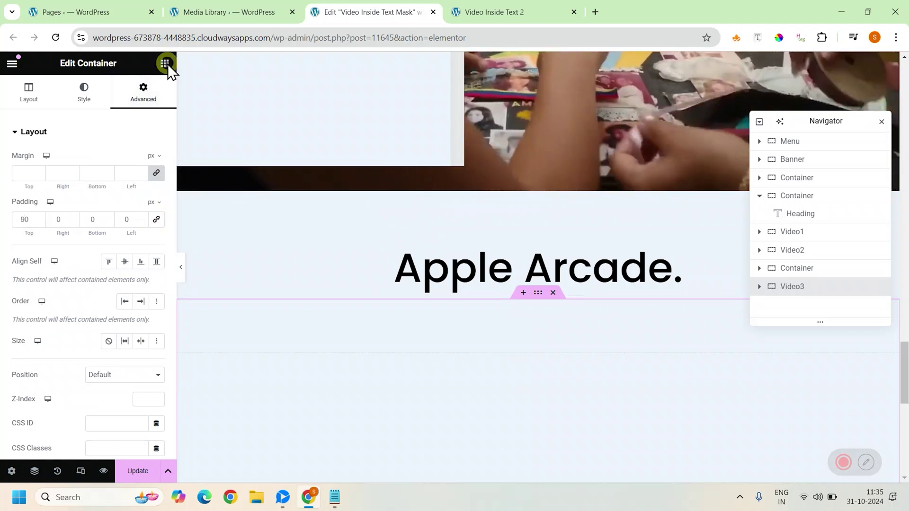
{"action": "left_click", "coordinate": [166, 64]}
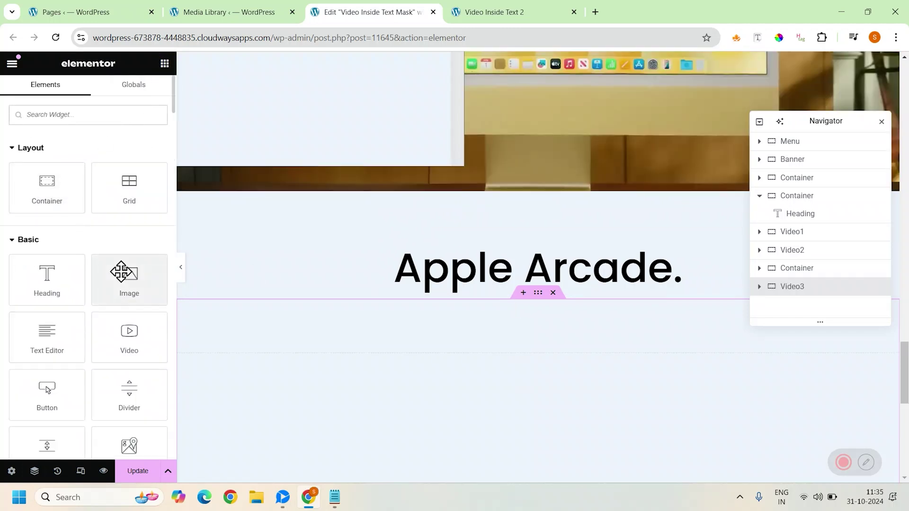
Add an Image widget to Video3 showing the children-at-iMac photo at Full resolution.
{"action": "left_click", "coordinate": [123, 280]}
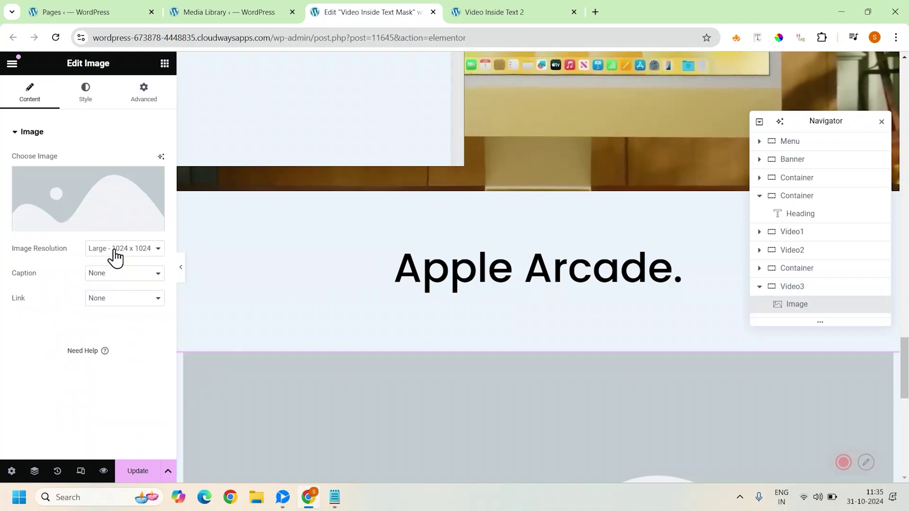
{"action": "left_click", "coordinate": [115, 257]}
{"action": "left_click", "coordinate": [107, 390]}
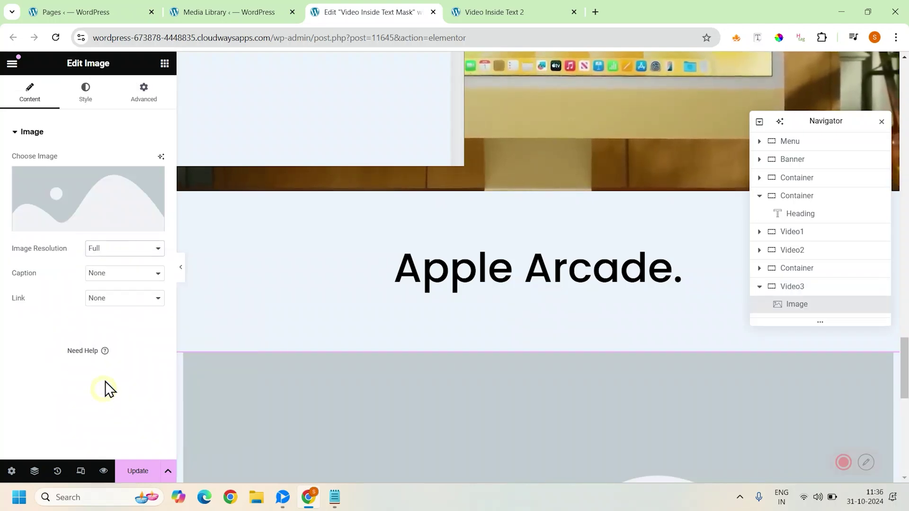
{"action": "left_click", "coordinate": [112, 248]}
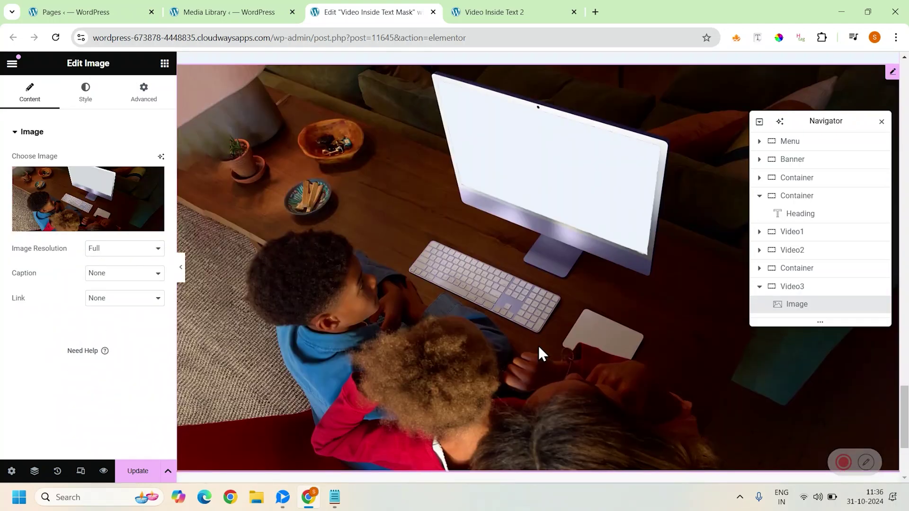
{"action": "scroll", "coordinate": [540, 355], "scroll_direction": "up", "scroll_amount": 4}
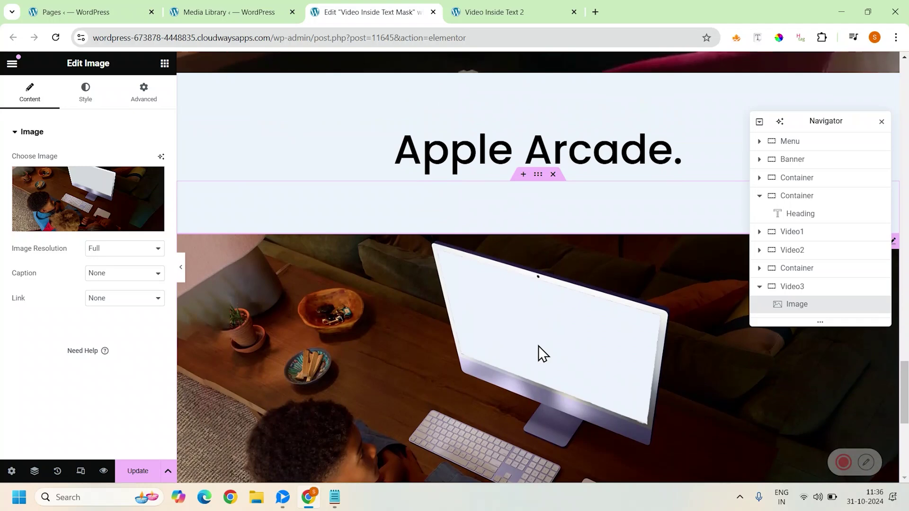
{"action": "left_click", "coordinate": [165, 95]}
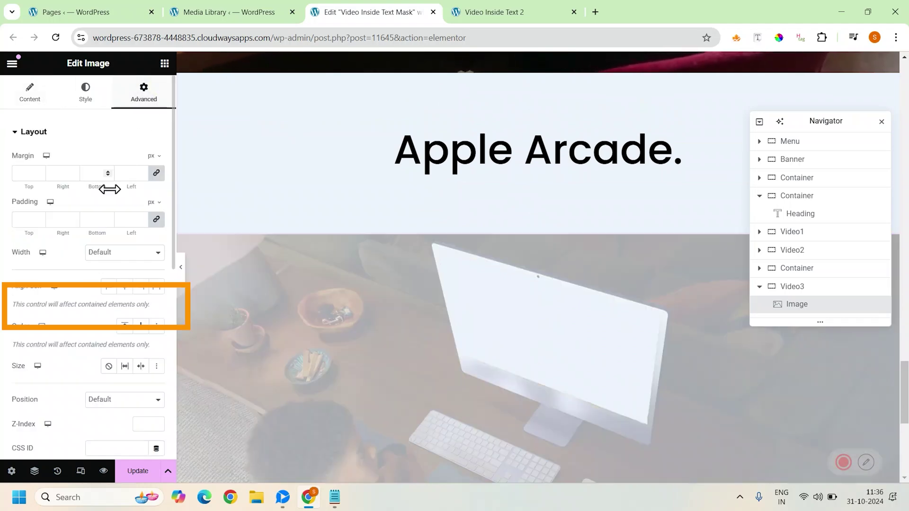
{"action": "scroll", "coordinate": [109, 189], "scroll_direction": "down", "scroll_amount": 3}
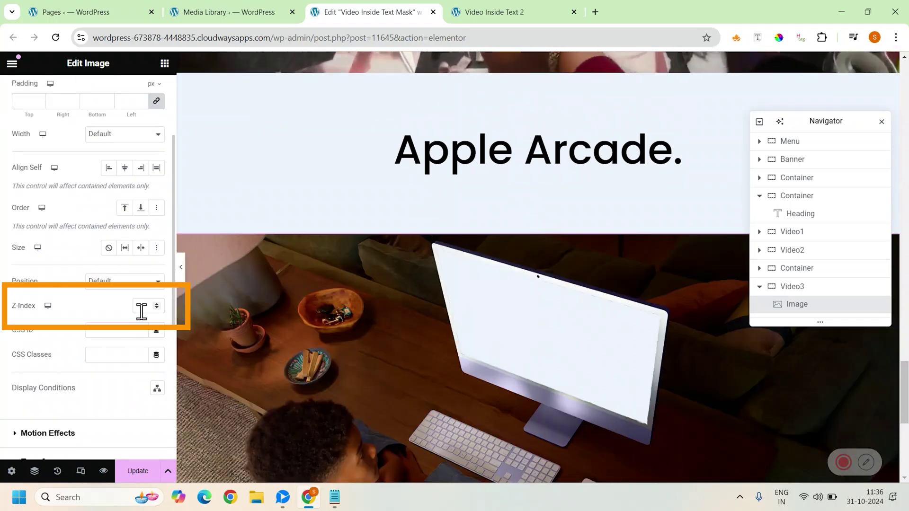
Add an inner container to Video3 at 38% width, zero padding and Z-index 1.
{"action": "left_click", "coordinate": [164, 63]}
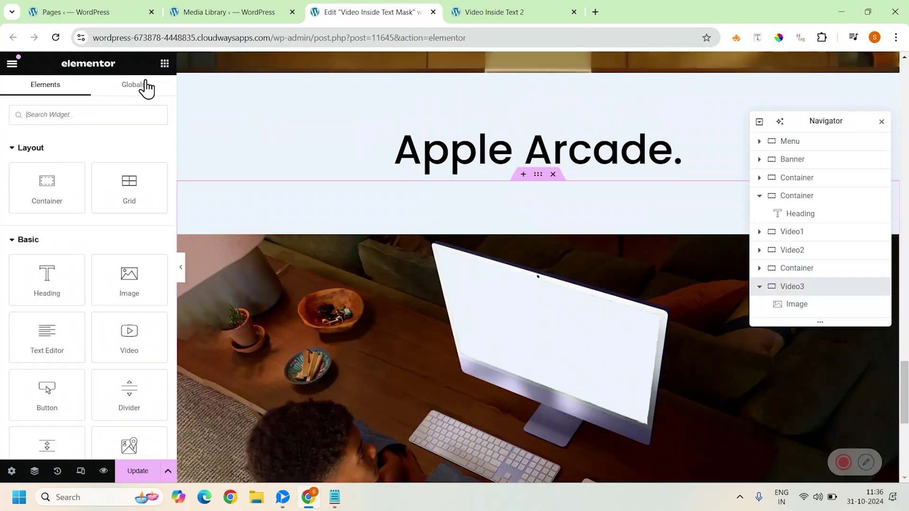
{"action": "left_click", "coordinate": [52, 180]}
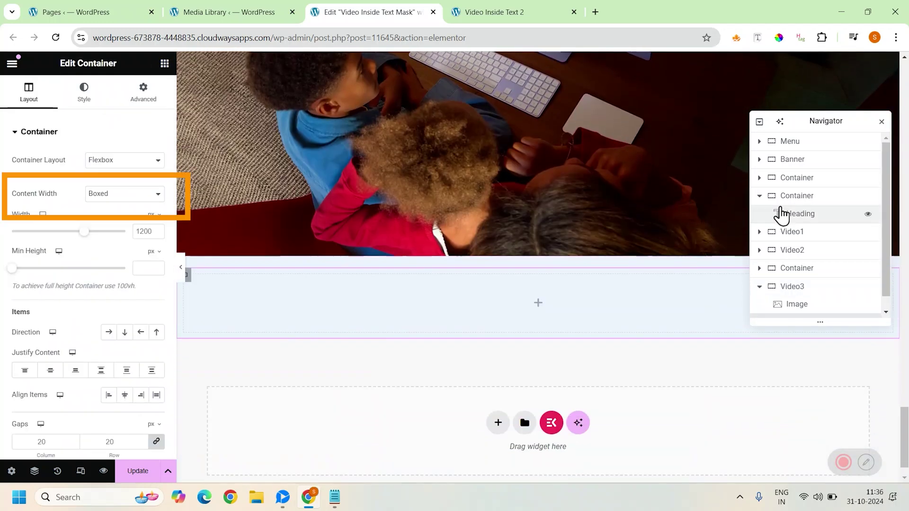
{"action": "left_click", "coordinate": [141, 208]}
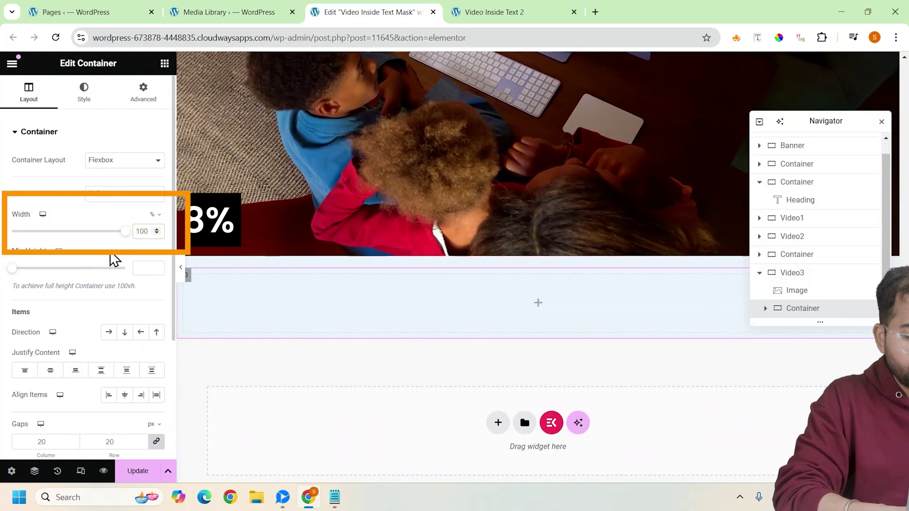
{"action": "type", "text": "38"}
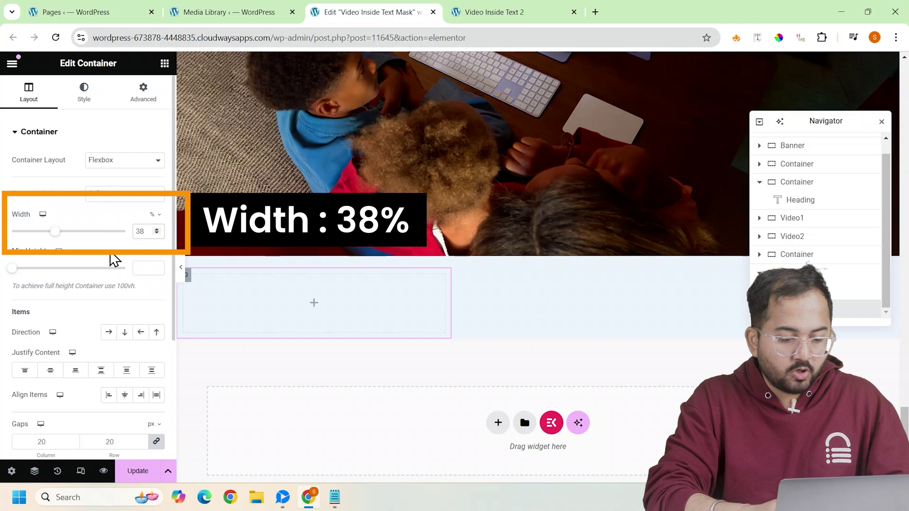
{"action": "left_click", "coordinate": [147, 97]}
{"action": "left_click", "coordinate": [157, 220]}
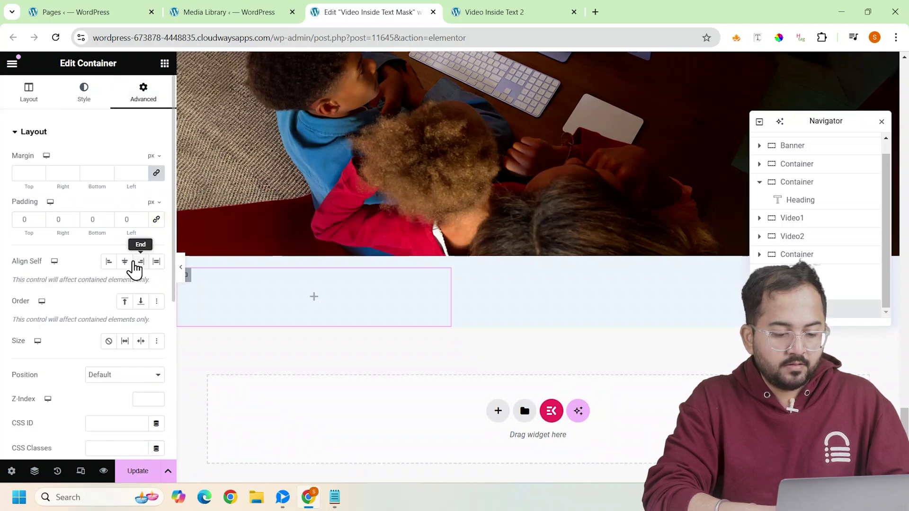
{"action": "scroll", "coordinate": [135, 269], "scroll_direction": "down", "scroll_amount": 3}
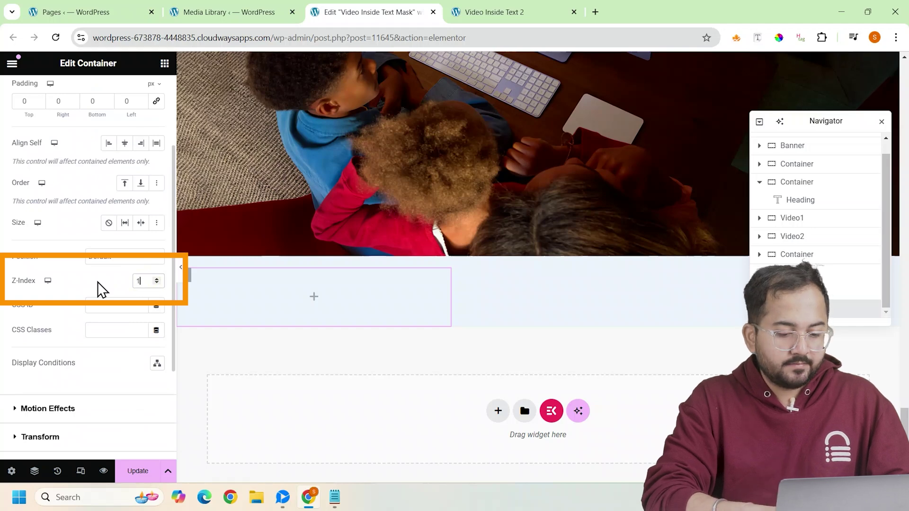
Add a Video widget using the self-hosted Arcade video file.
{"action": "key", "text": "Escape"}
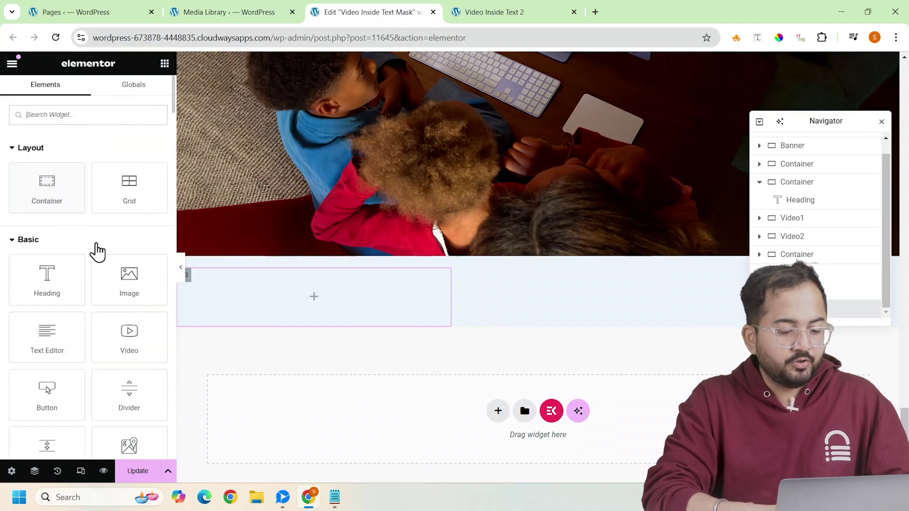
{"action": "left_click", "coordinate": [130, 360]}
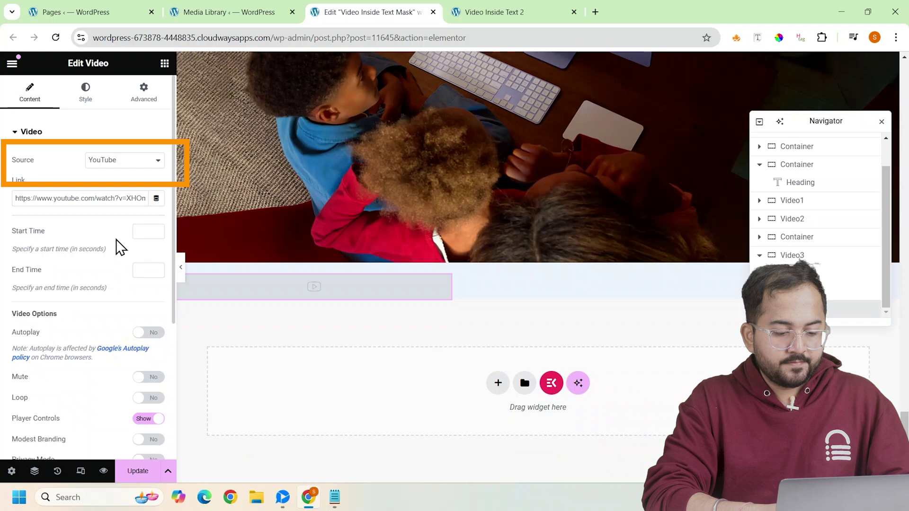
{"action": "left_click", "coordinate": [116, 161]}
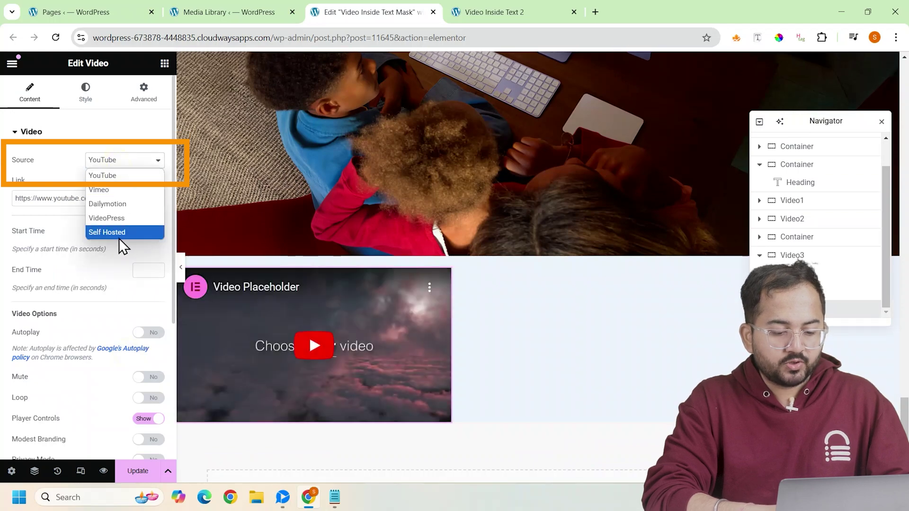
{"action": "left_click", "coordinate": [118, 233]}
{"action": "left_click", "coordinate": [78, 265]}
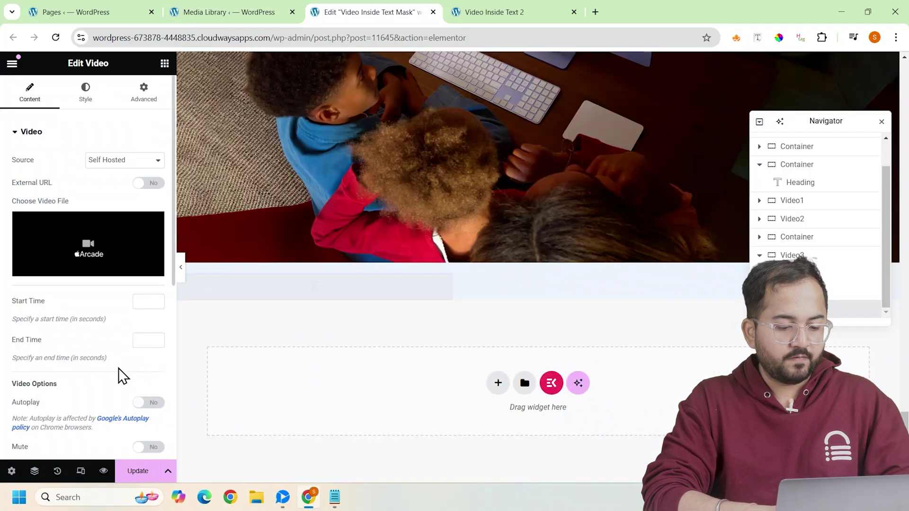
Set the video to autoplay, mute and loop with player controls hidden.
{"action": "scroll", "coordinate": [110, 368], "scroll_direction": "down", "scroll_amount": 2}
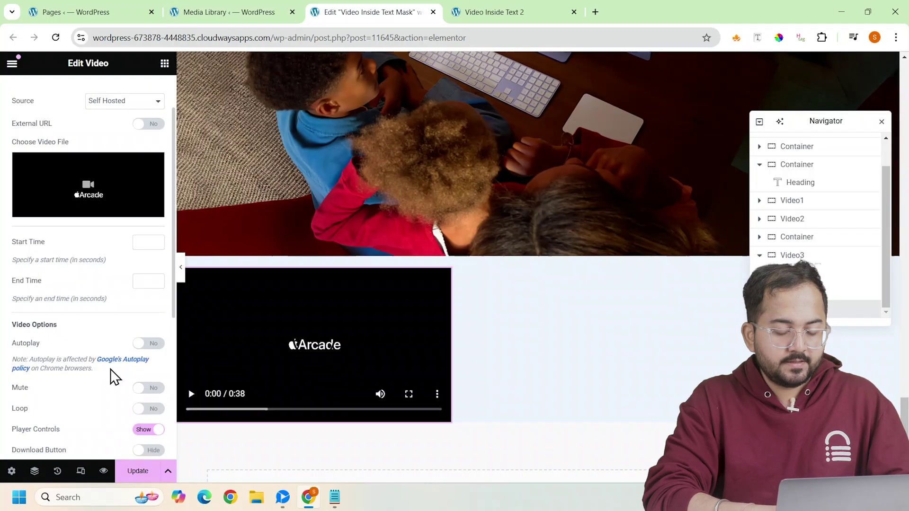
{"action": "scroll", "coordinate": [109, 369], "scroll_direction": "down", "scroll_amount": 2}
{"action": "left_click", "coordinate": [154, 286]}
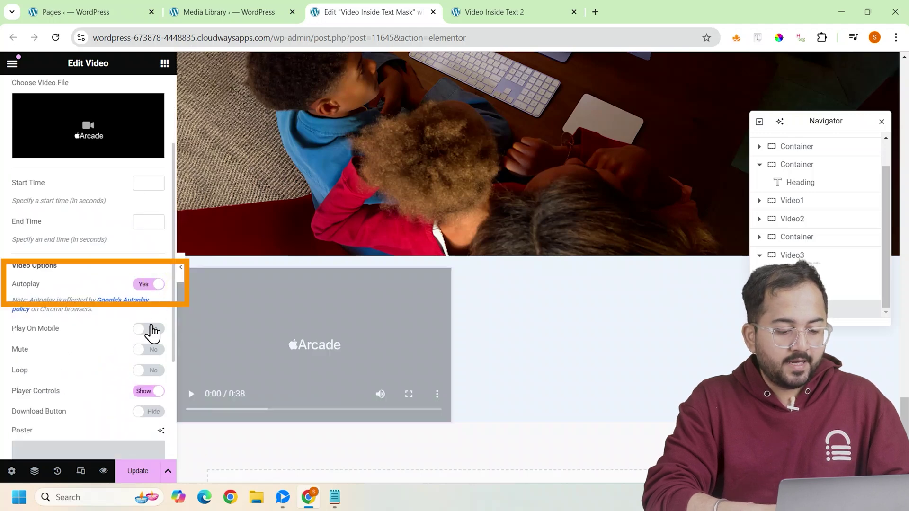
{"action": "left_click", "coordinate": [151, 351]}
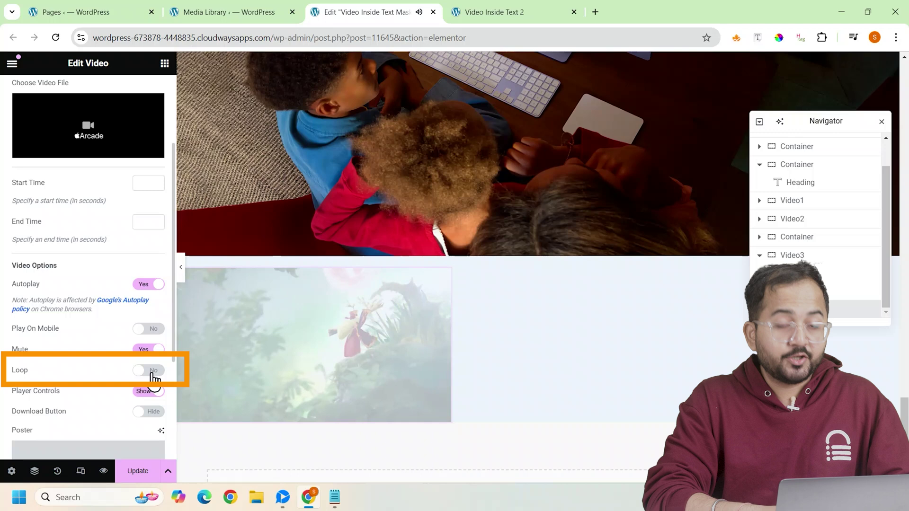
{"action": "left_click", "coordinate": [152, 371]}
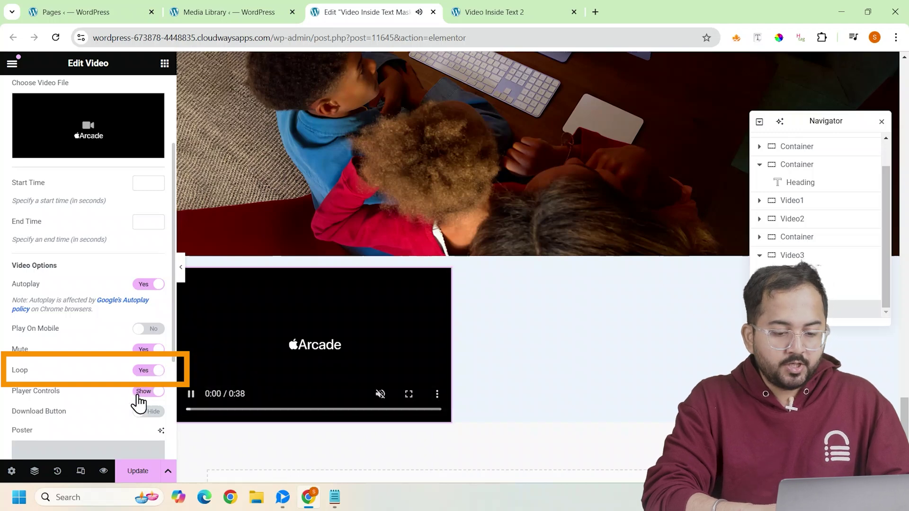
{"action": "left_click", "coordinate": [147, 392]}
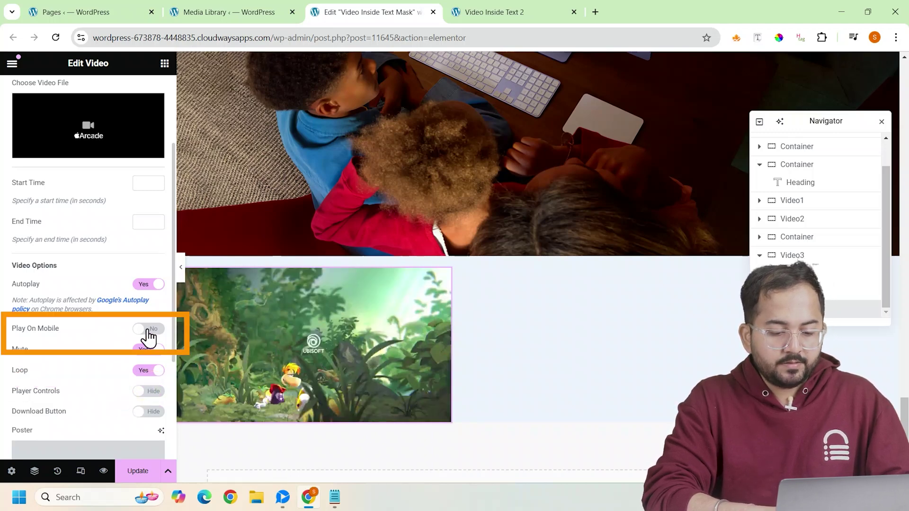
Position the video container absolutely at 490 px horizontal and 148 px vertical offset.
{"action": "left_click", "coordinate": [433, 272]}
{"action": "left_click", "coordinate": [109, 317]}
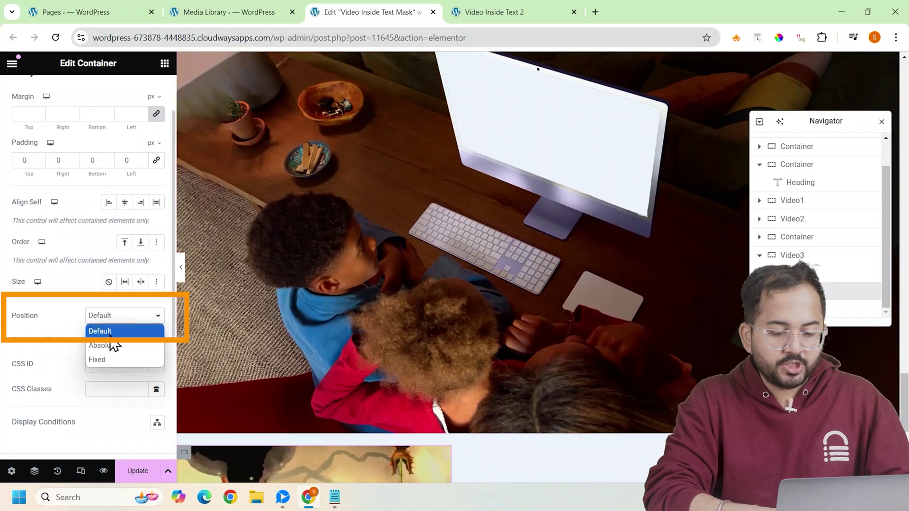
{"action": "left_click", "coordinate": [112, 346]}
{"action": "scroll", "coordinate": [92, 206], "scroll_direction": "down", "scroll_amount": 3}
{"action": "left_click_drag", "start_coordinate": [69, 333], "coordinate": [93, 327]}
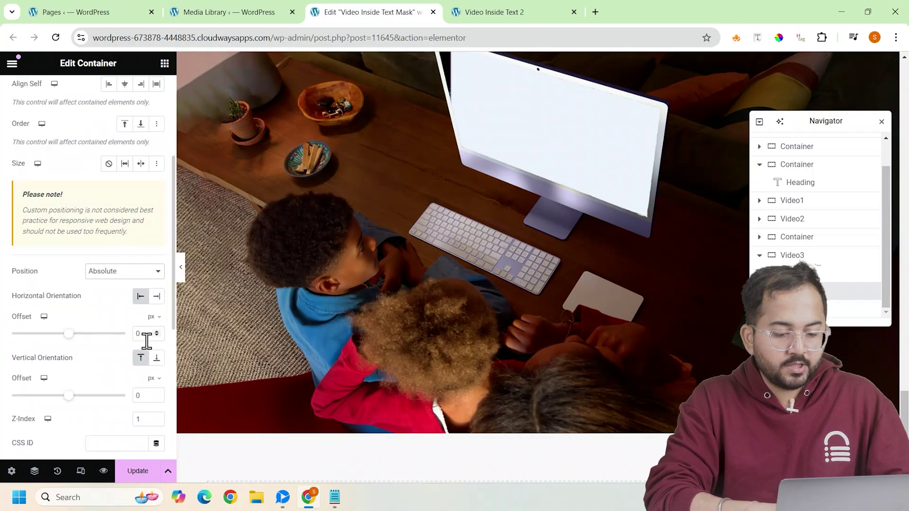
{"action": "double_click", "coordinate": [162, 396]}
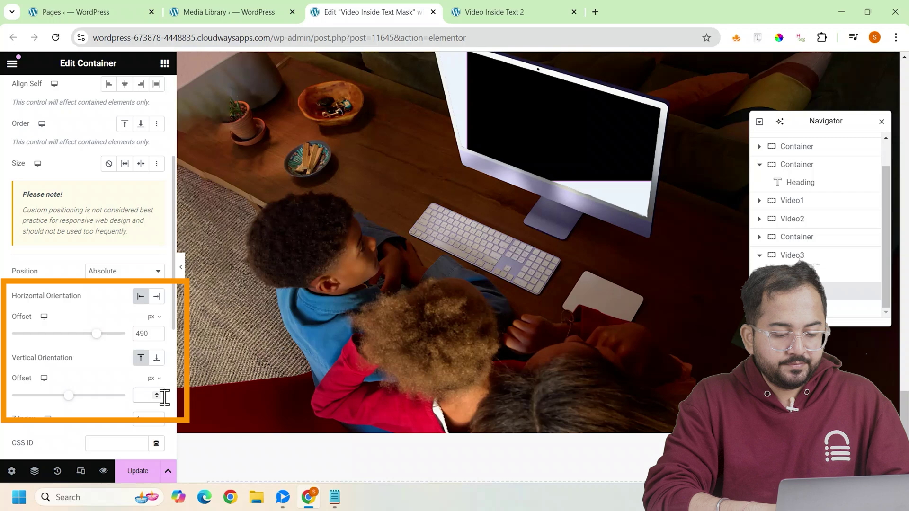
{"action": "type", "text": "148"}
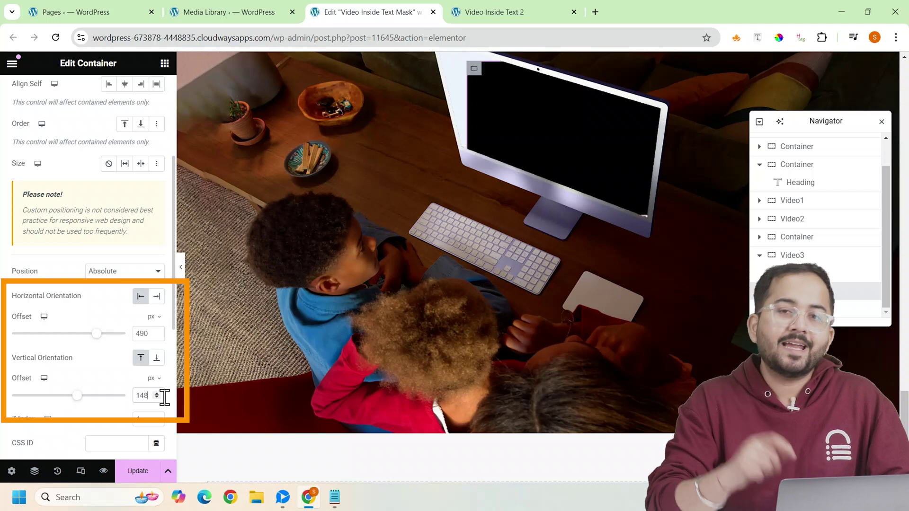
Rotate the video container 12° to fit the iMac screen.
{"action": "scroll", "coordinate": [118, 303], "scroll_direction": "down", "scroll_amount": 5}
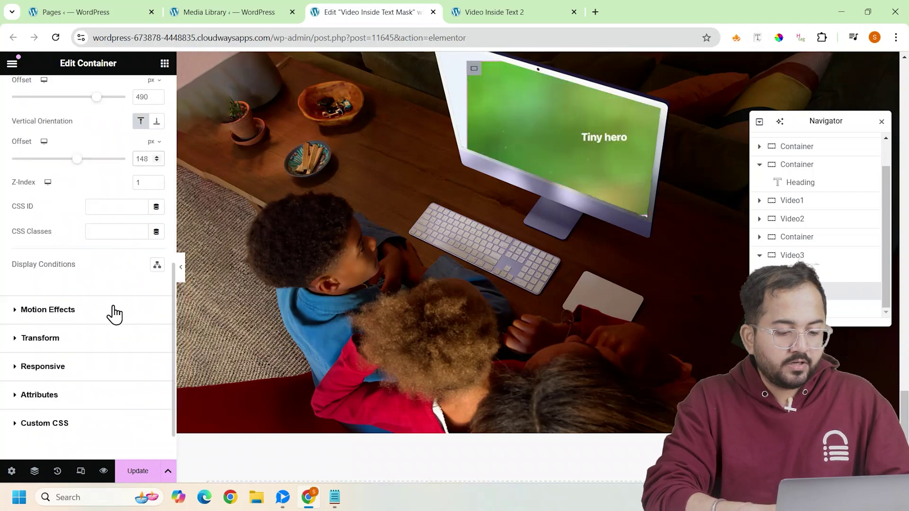
{"action": "left_click", "coordinate": [16, 339]}
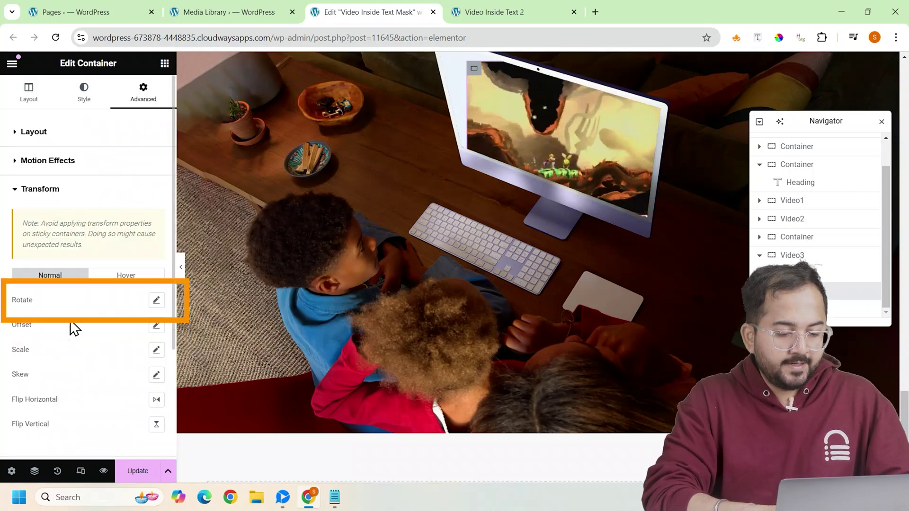
{"action": "left_click", "coordinate": [154, 302]}
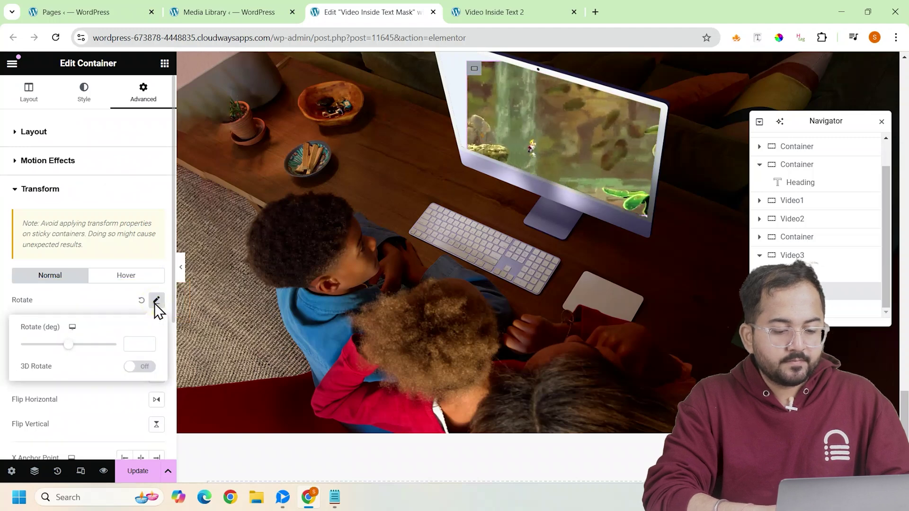
{"action": "left_click", "coordinate": [126, 345]}
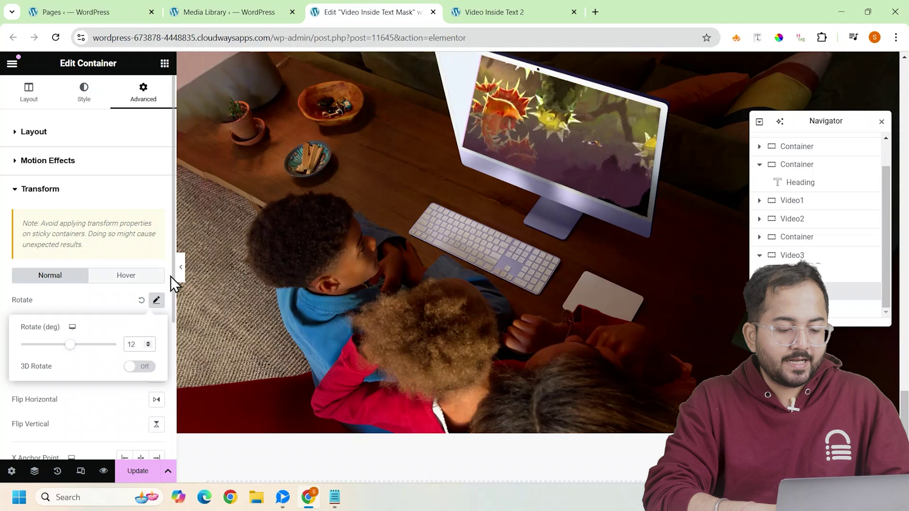
Save the page changes and scroll down to the Apple Arcade section in the preview.
{"action": "left_click", "coordinate": [137, 471]}
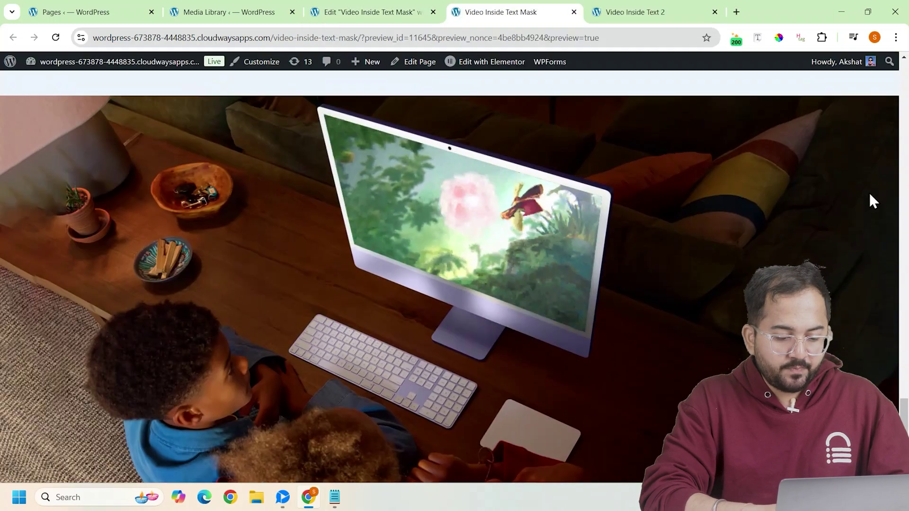
{"action": "scroll", "coordinate": [870, 195], "scroll_direction": "down", "scroll_amount": 2}
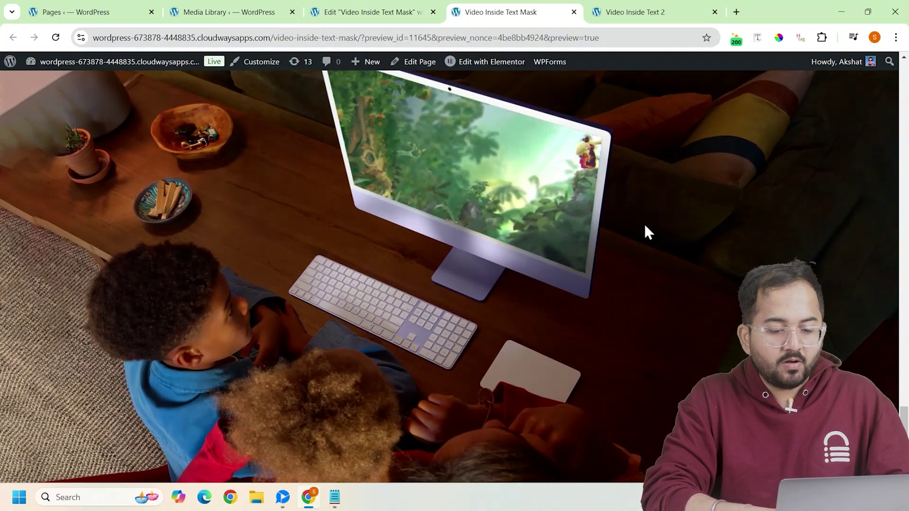